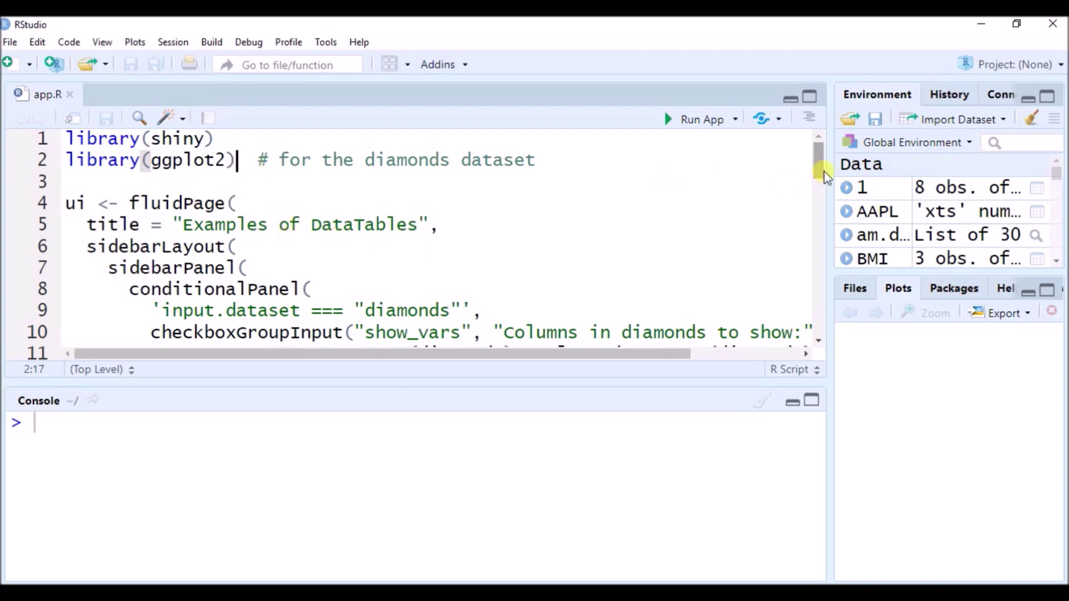
# Look over the app.R code, run the DataTables Shiny app, and open it in the browser.
pyautogui.scroll(-2, 820, 189)
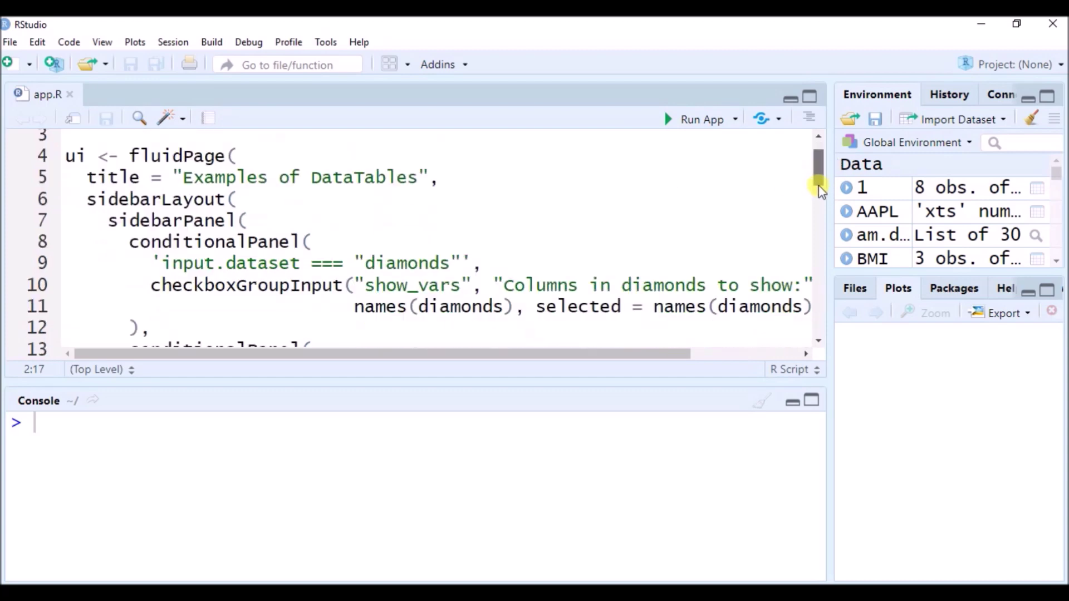
pyautogui.scroll(-1, 819, 189)
pyautogui.moveTo(819, 193); pyautogui.dragTo(791, 199)
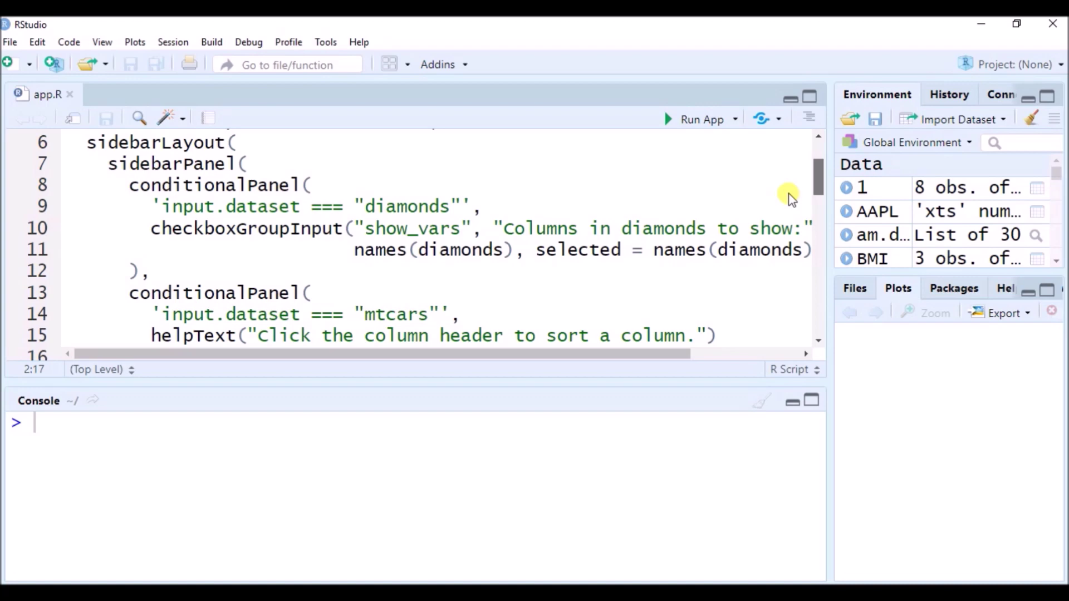
pyautogui.moveTo(791, 199); pyautogui.dragTo(766, 165)
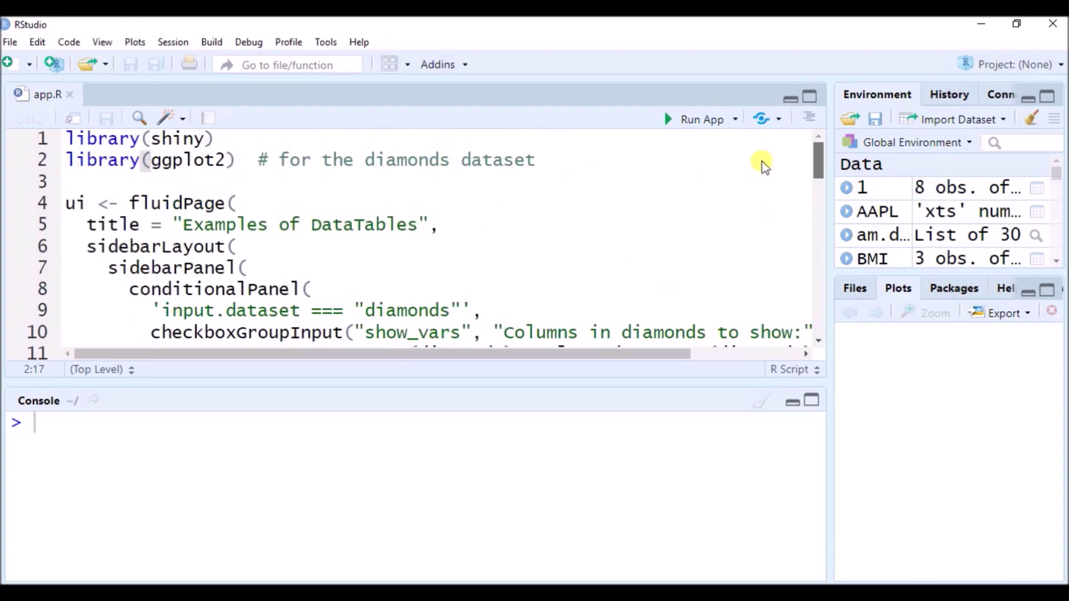
pyautogui.click(704, 120)
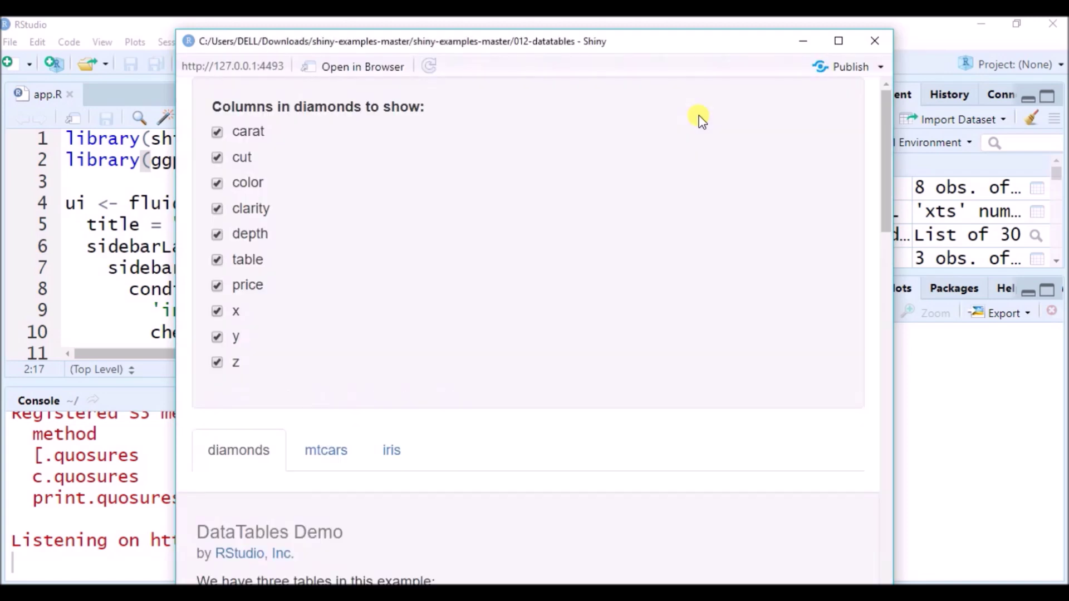
pyautogui.moveTo(884, 165); pyautogui.dragTo(884, 126)
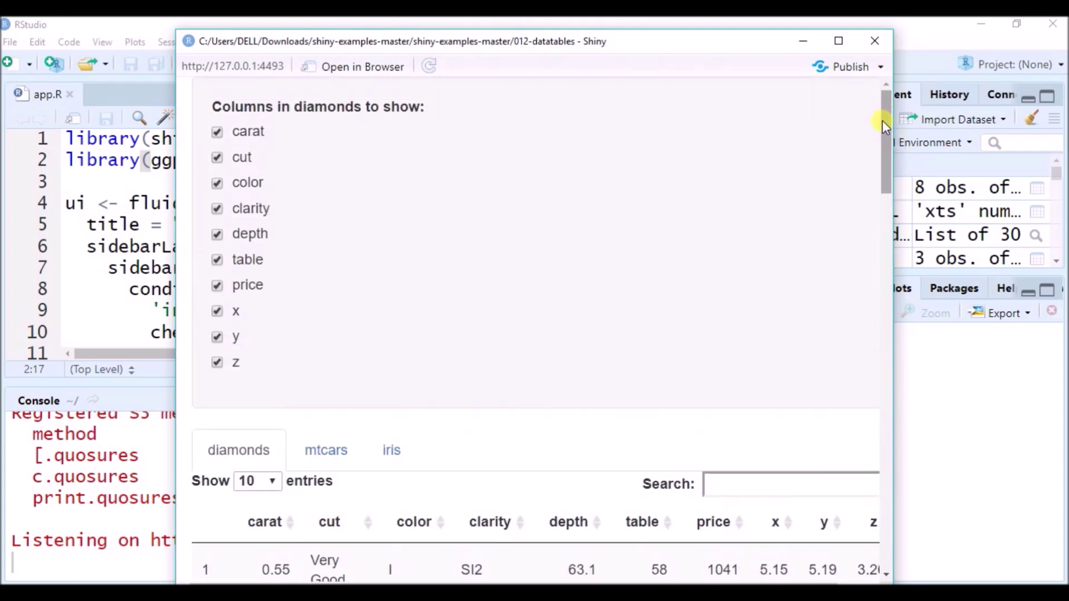
pyautogui.click(376, 70)
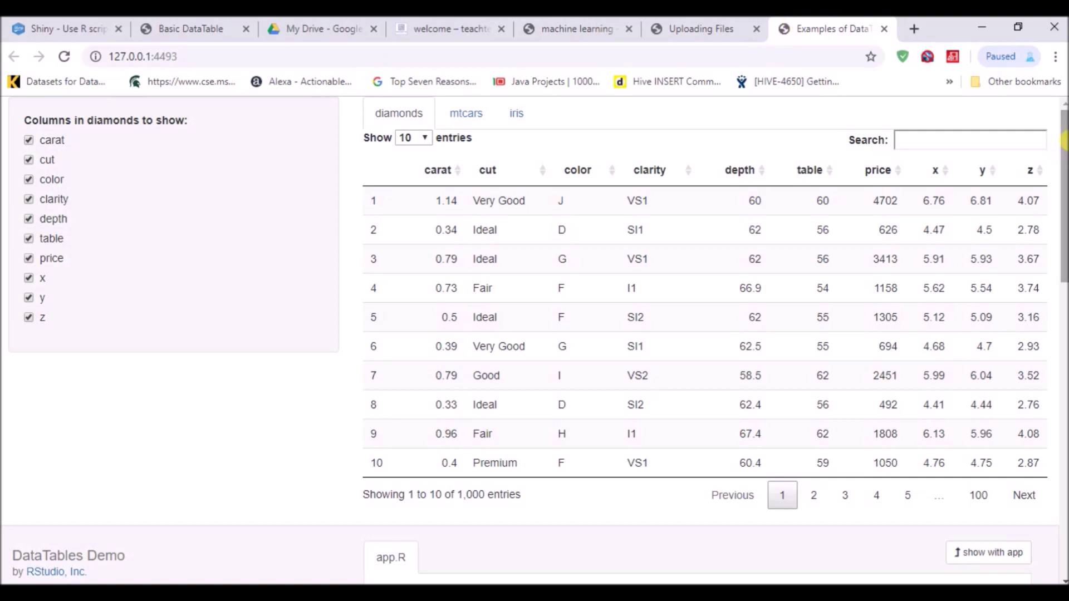
# Browse pages 2, 3 and 5 of the diamonds table and return to page 1.
pyautogui.click(925, 141)
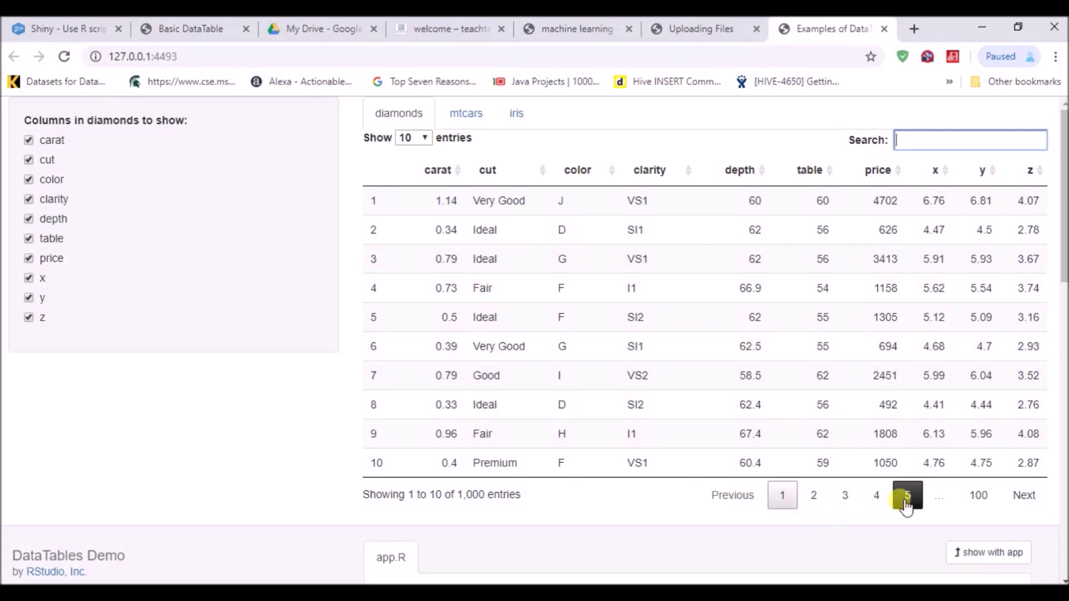
pyautogui.click(818, 497)
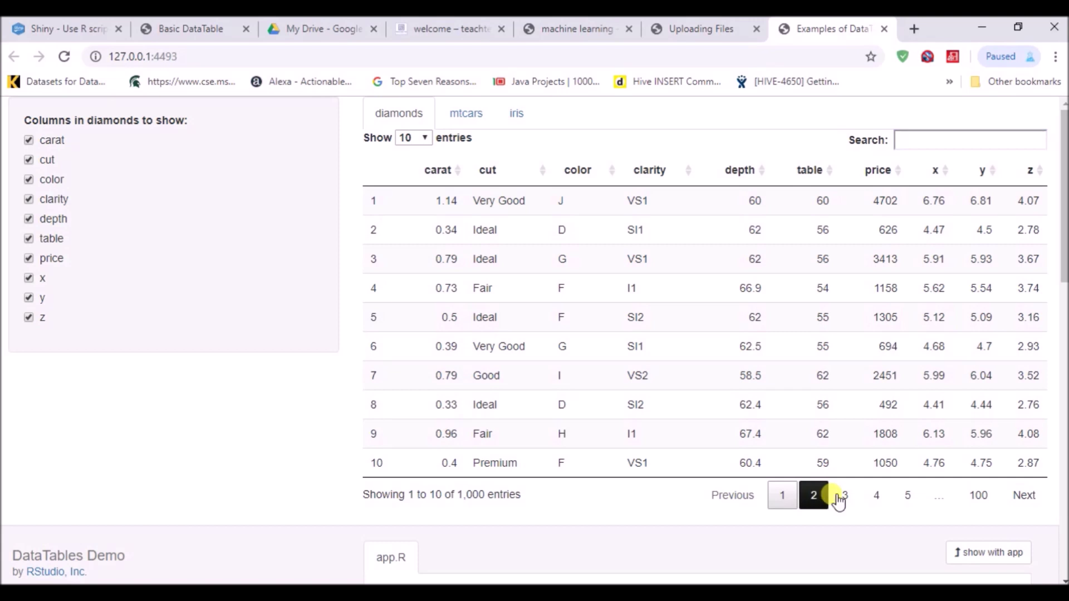
pyautogui.click(841, 496)
pyautogui.click(916, 498)
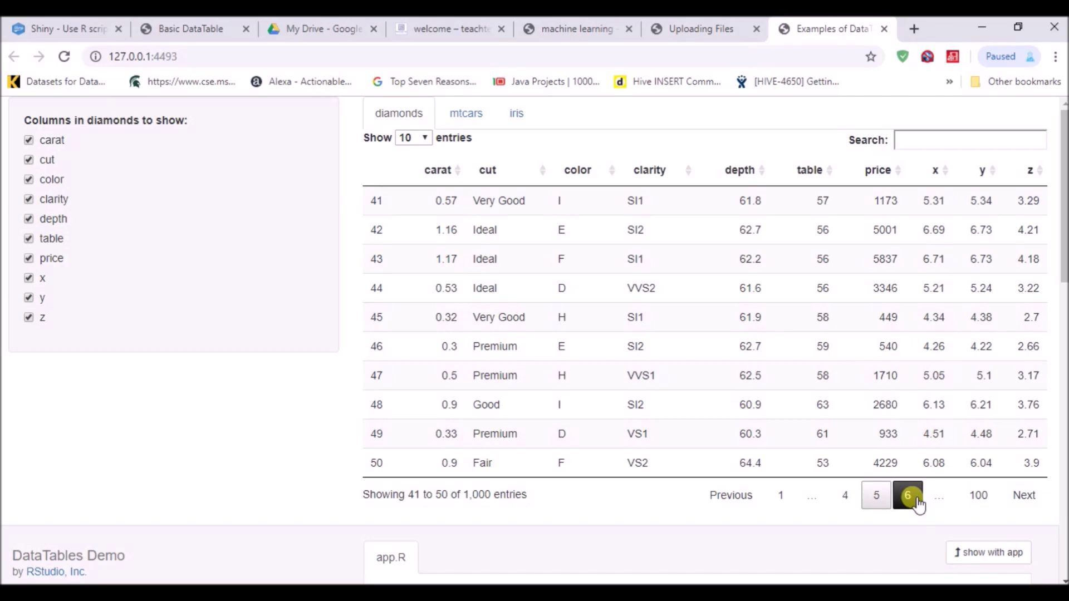
pyautogui.click(781, 497)
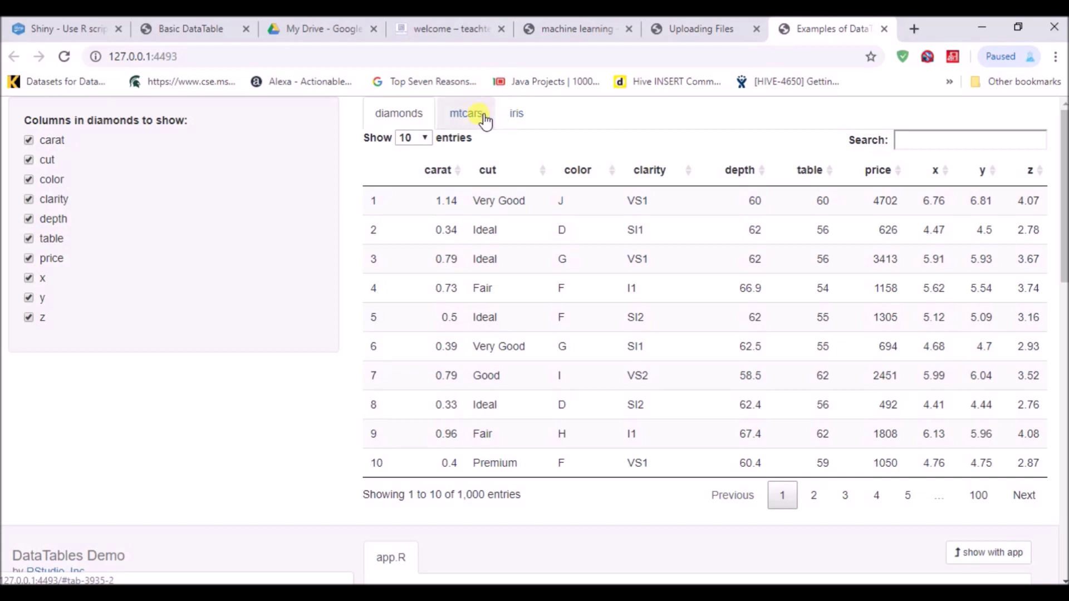
# View the diamonds table with 100 entries per page and return it to 10 entries.
pyautogui.click(426, 138)
pyautogui.click(426, 138)
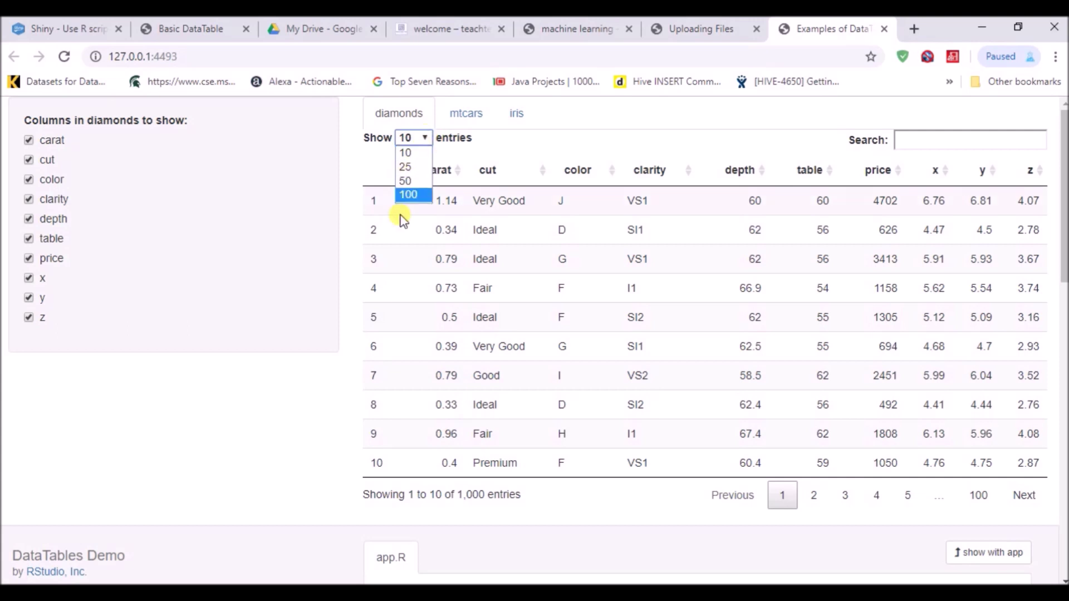
pyautogui.click(410, 198)
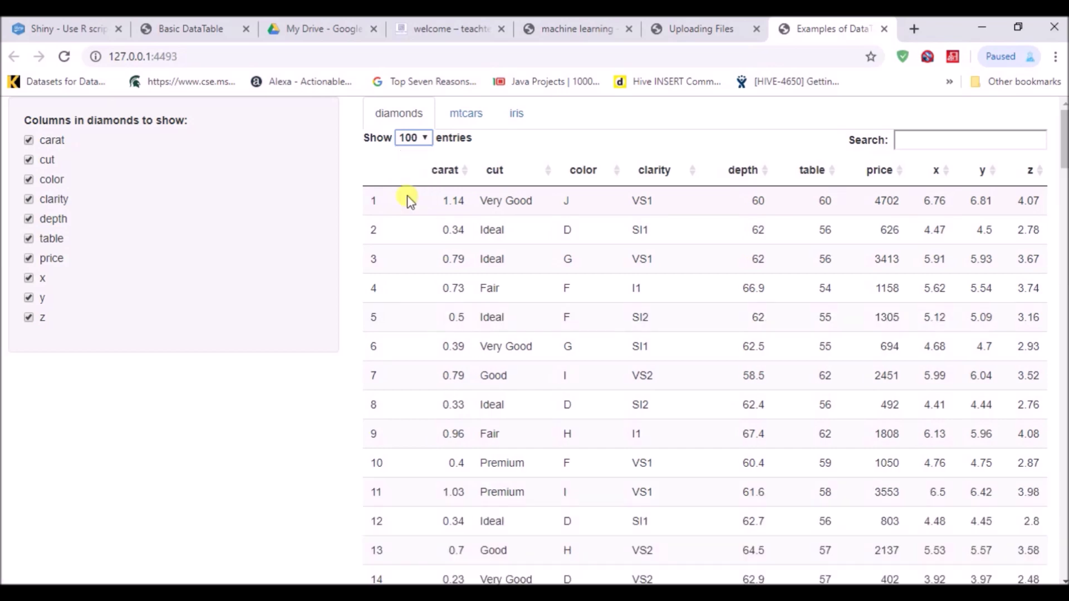
pyautogui.moveTo(1064, 119); pyautogui.dragTo(1054, 95)
pyautogui.click(417, 145)
pyautogui.click(410, 153)
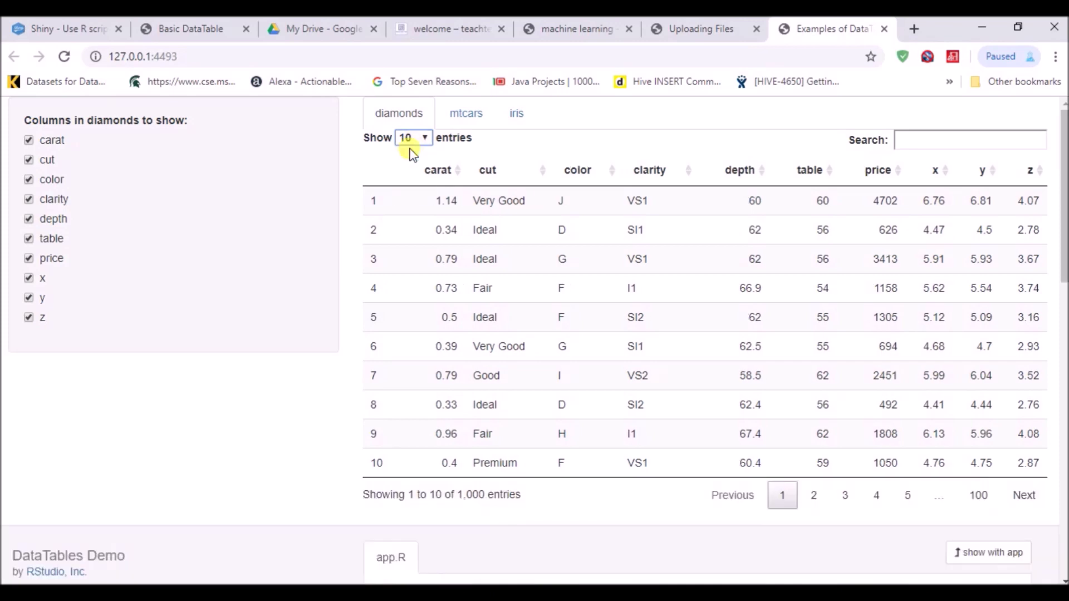
# View the mtcars table, and set the iris table to show 30 entries per page.
pyautogui.click(465, 118)
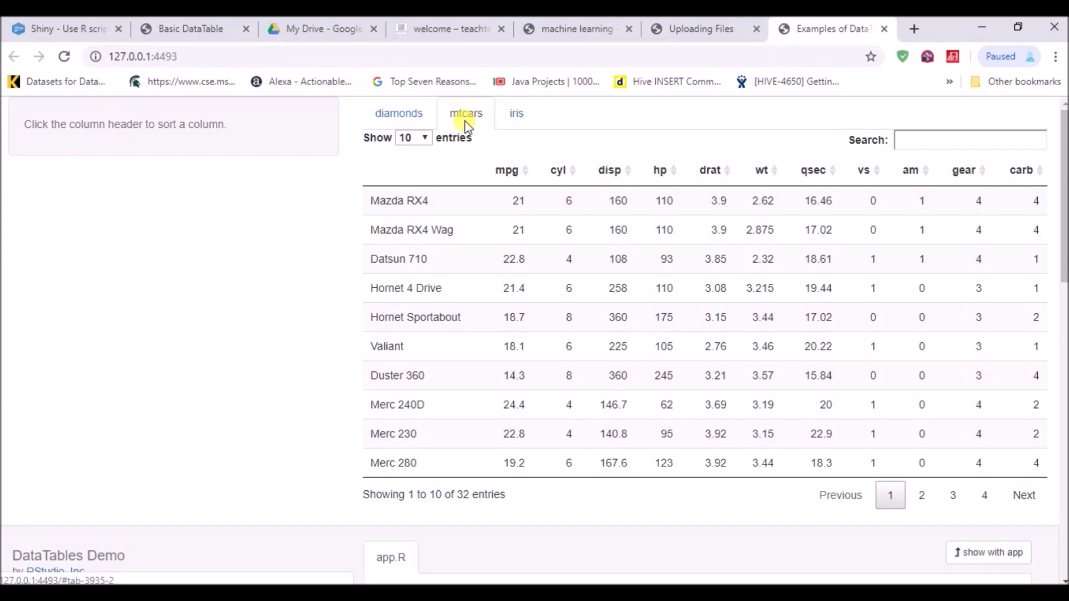
pyautogui.click(521, 120)
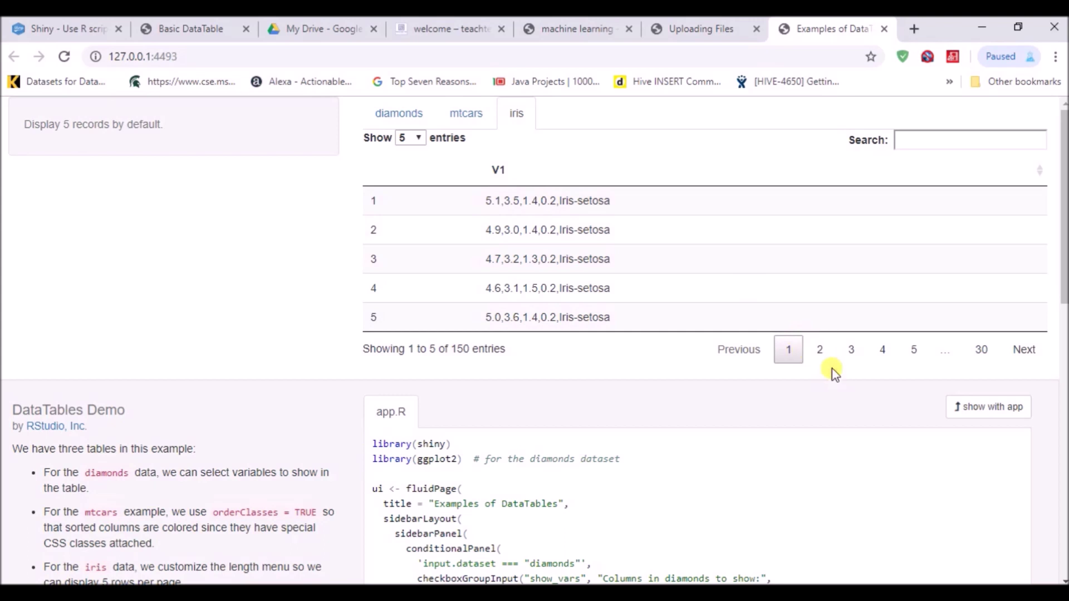
pyautogui.click(419, 144)
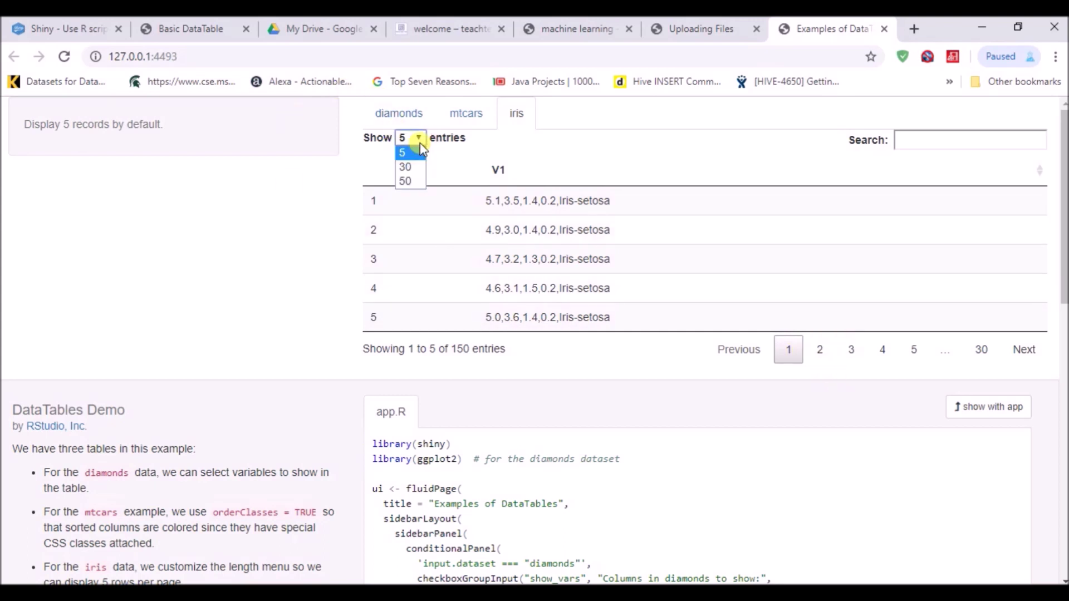
pyautogui.click(408, 169)
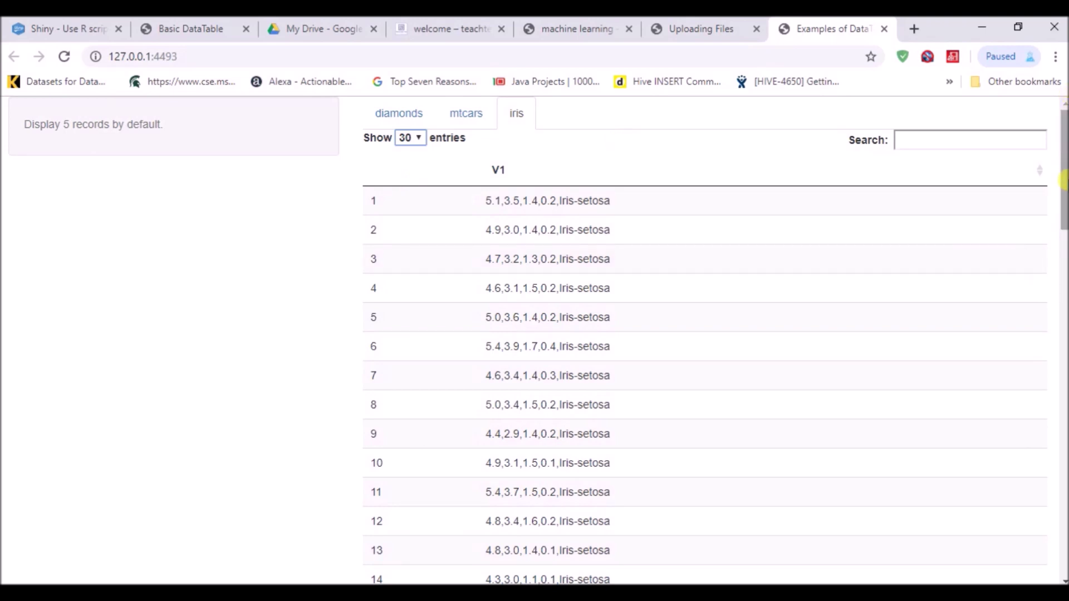
# Search the diamonds table for "F" and for "Fair", and clear the search.
pyautogui.click(381, 117)
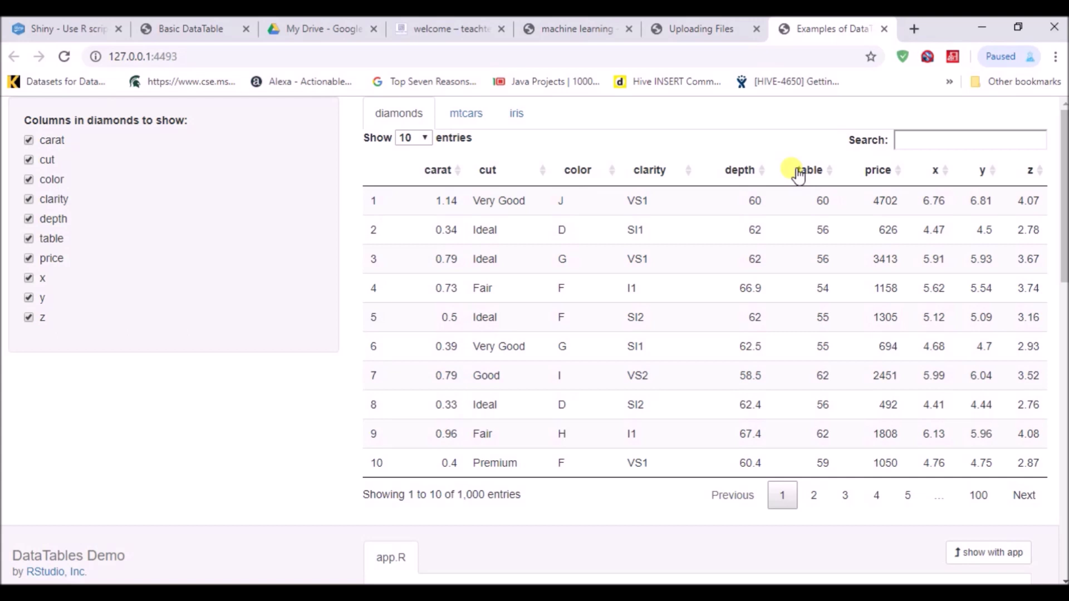
pyautogui.click(950, 147)
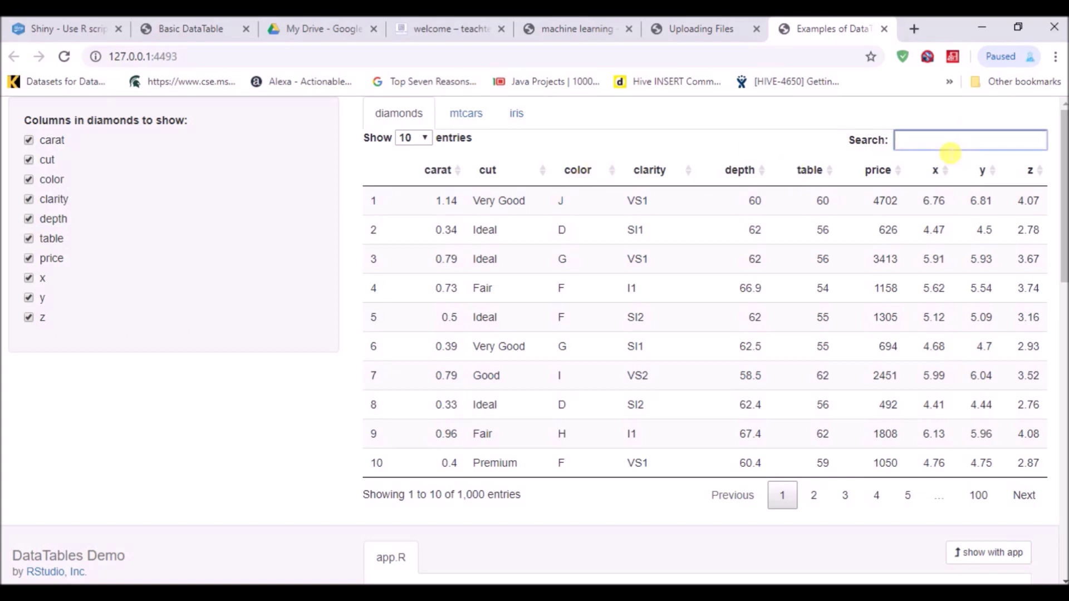
pyautogui.write('F')
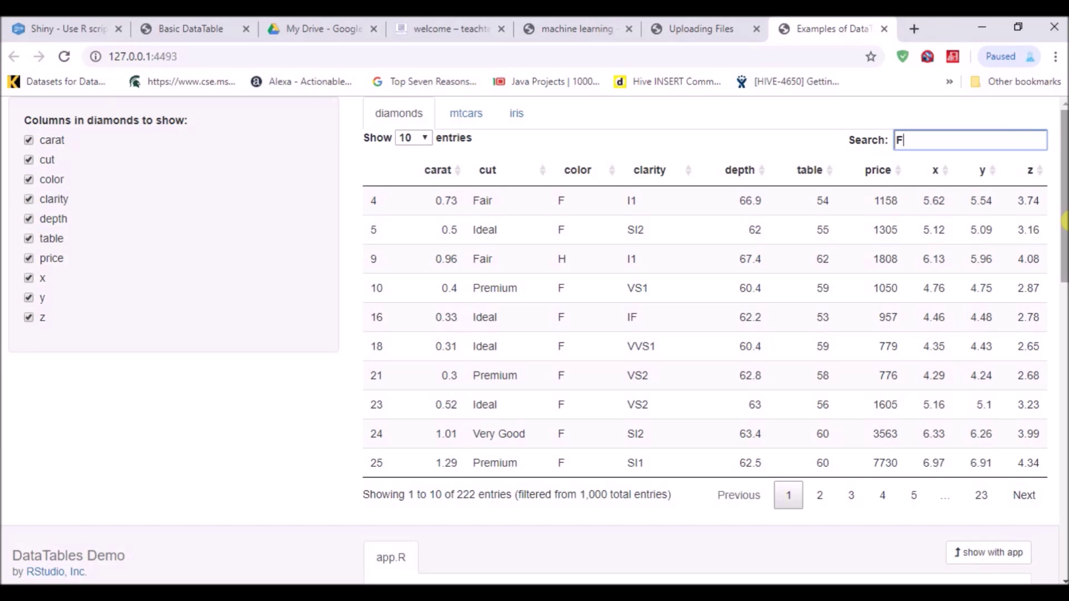
pyautogui.press('BackSpace')
pyautogui.press('BackSpace')
pyautogui.write('Fair')
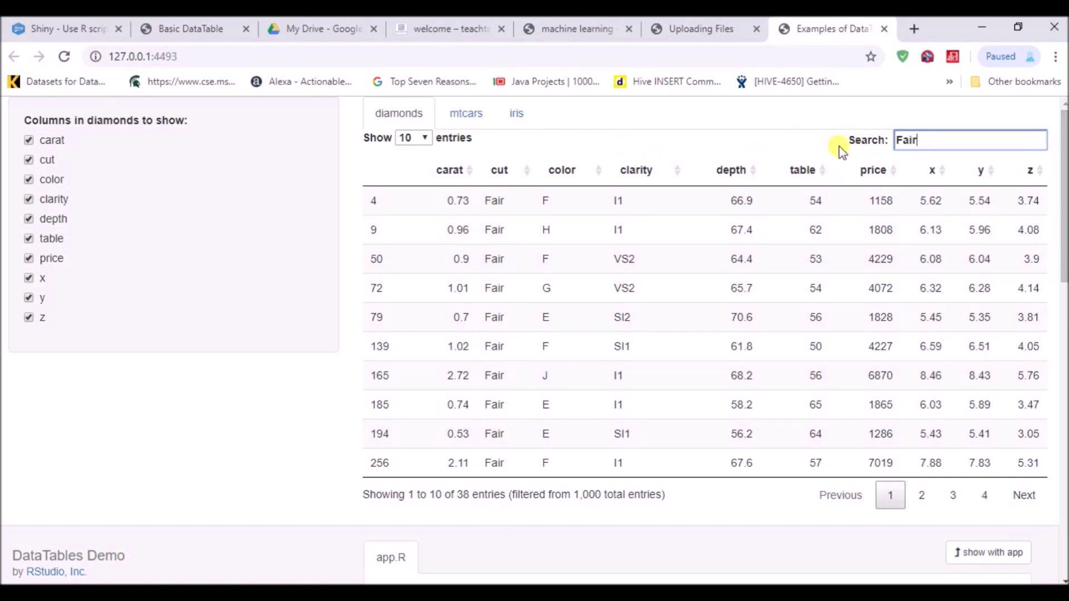
pyautogui.press('BackSpace')
pyautogui.press('BackSpace')
pyautogui.press('BackSpace')
pyautogui.press('BackSpace')
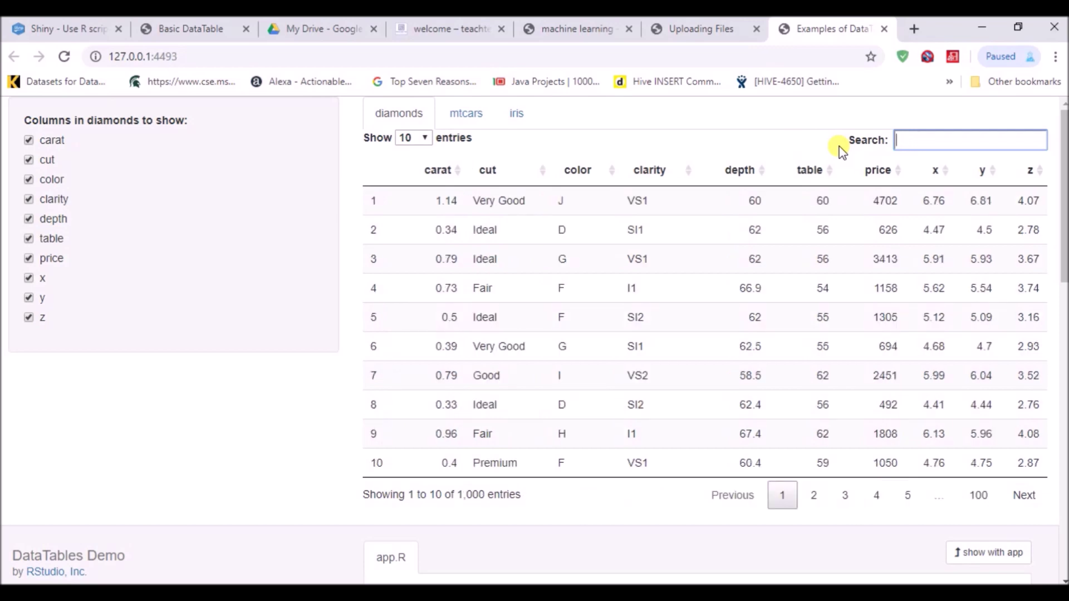
# View the mtcars and iris tables again and go back to the diamonds table.
pyautogui.click(451, 117)
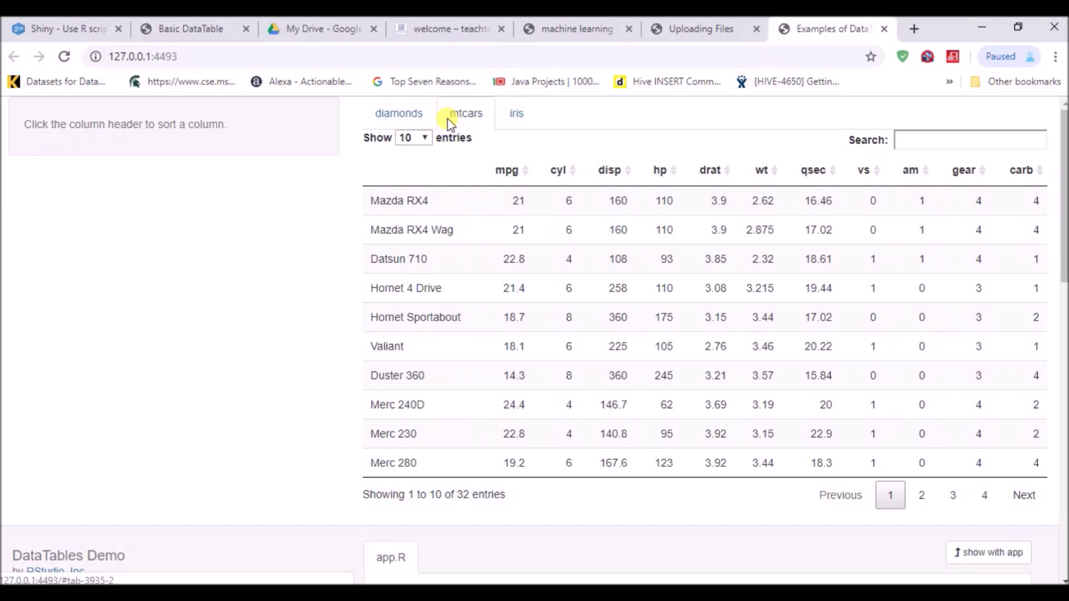
pyautogui.click(515, 115)
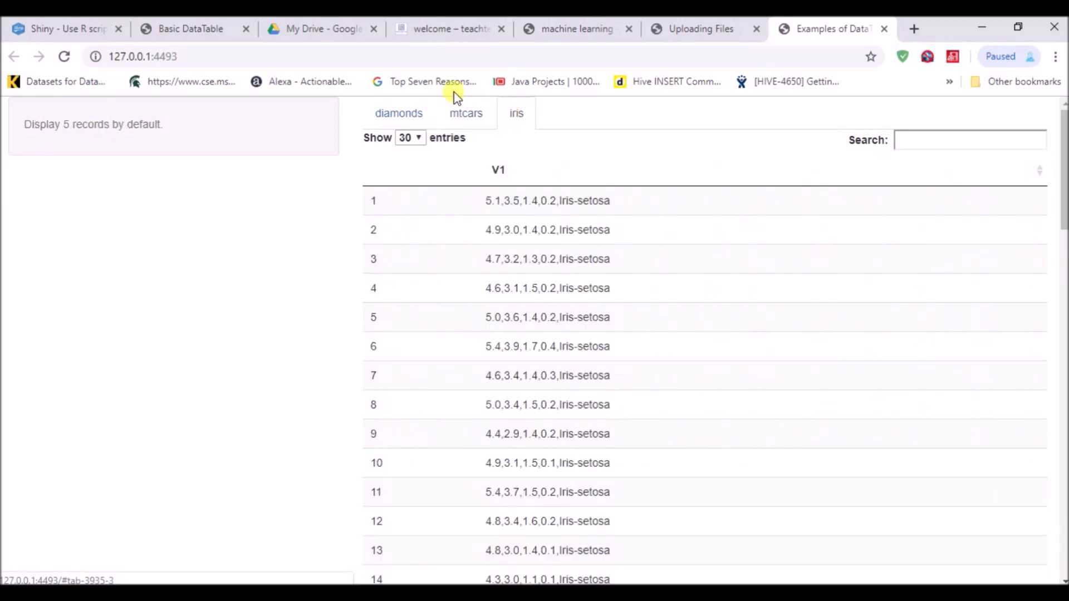
pyautogui.click(396, 114)
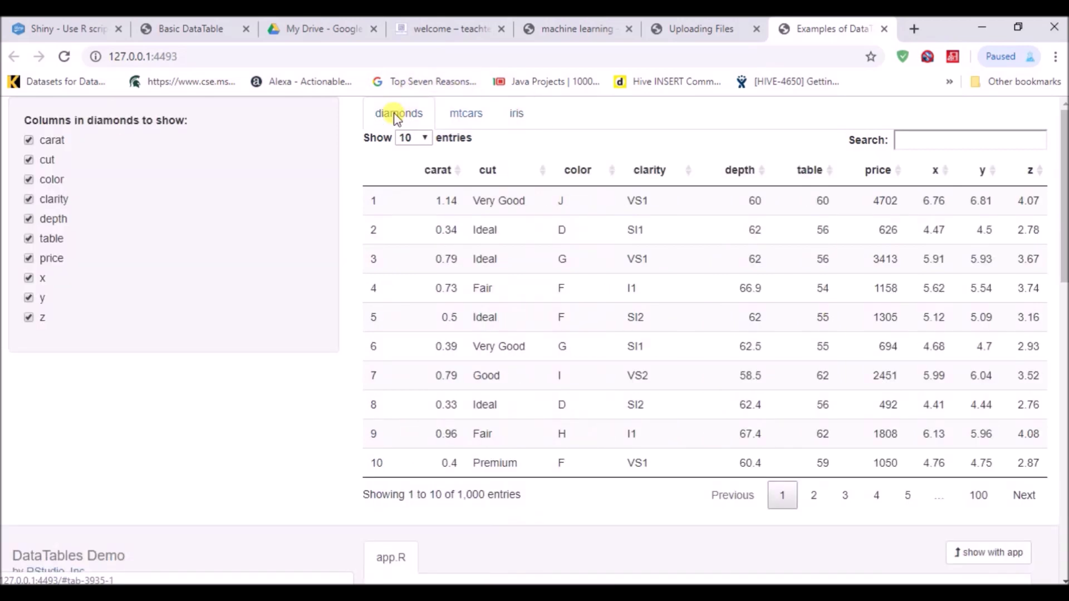
# Sort the diamonds table by carat in both directions, ending in ascending order.
pyautogui.click(457, 174)
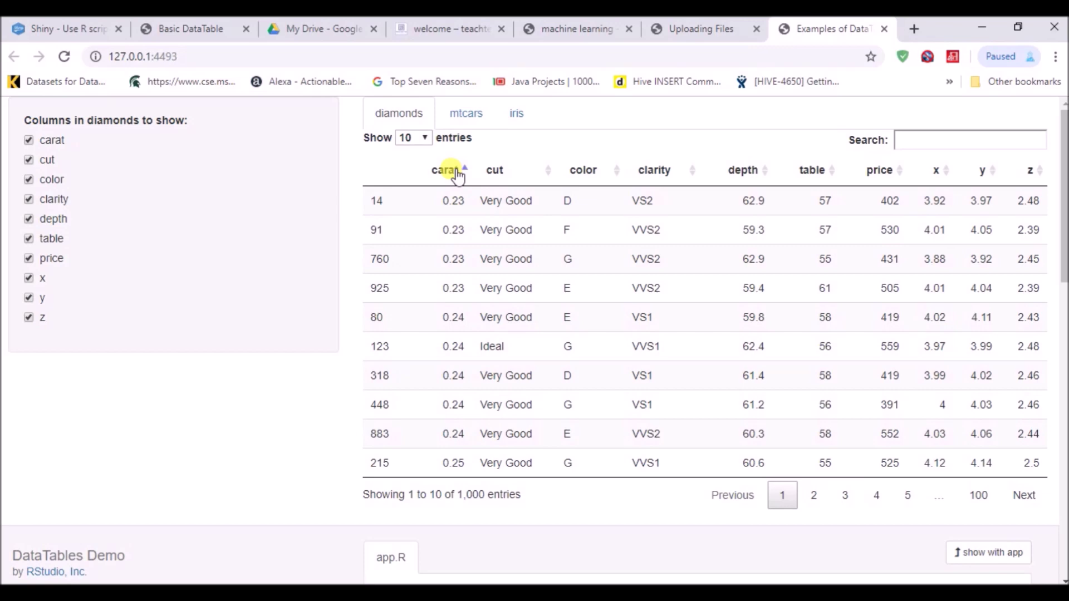
pyautogui.click(458, 175)
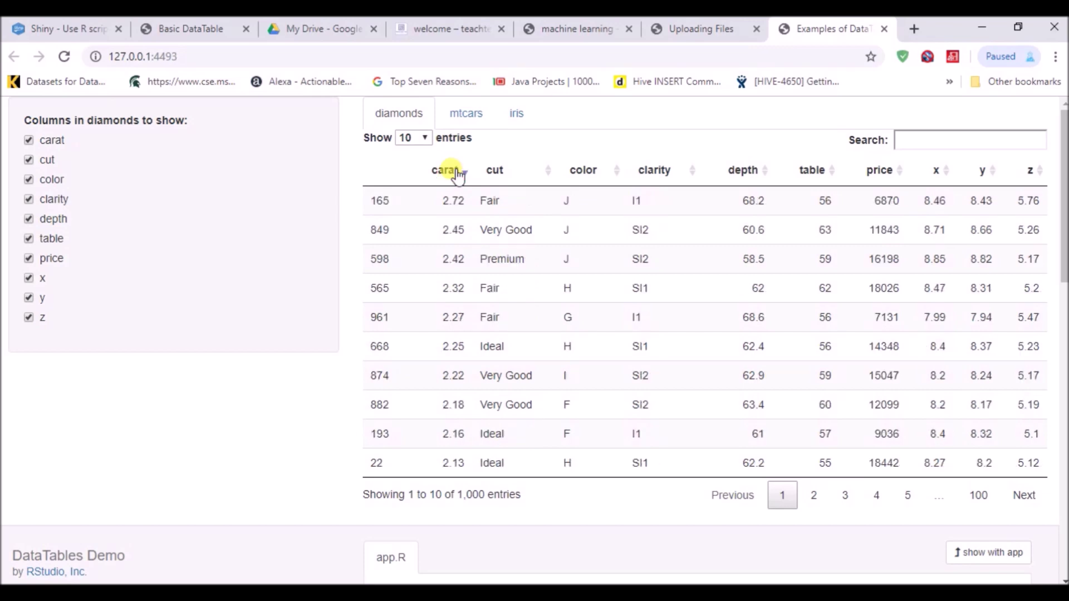
pyautogui.click(457, 175)
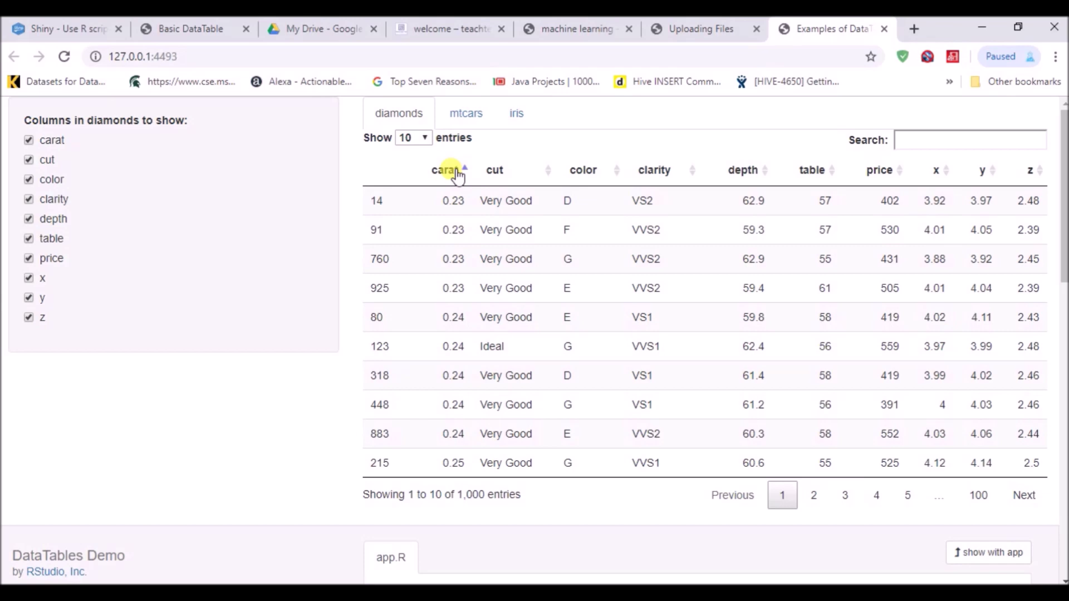
pyautogui.click(457, 175)
pyautogui.click(458, 175)
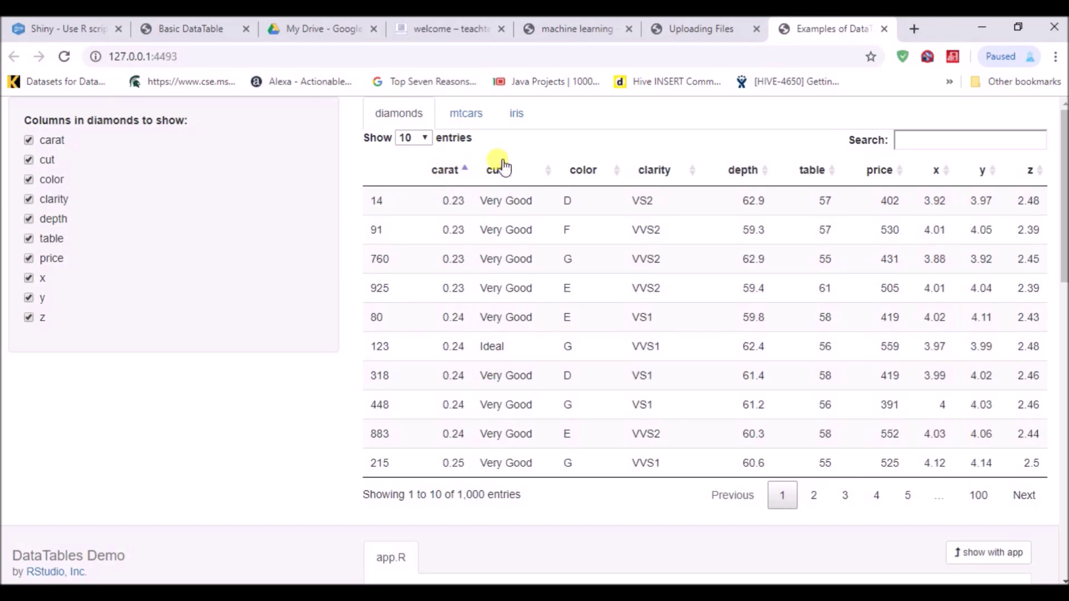
# Sort the diamonds table by cut, switching repeatedly between ascending and descending order.
pyautogui.click(503, 168)
pyautogui.click(503, 168)
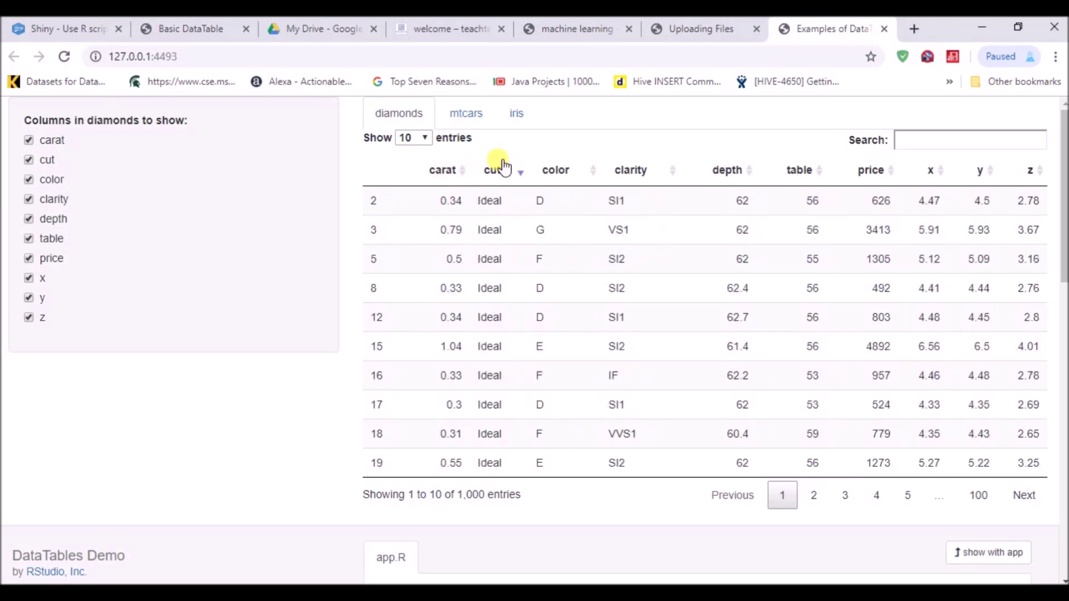
pyautogui.click(504, 167)
pyautogui.click(504, 167)
pyautogui.click(504, 167)
pyautogui.click(504, 167)
# Sort the diamonds table by color in ascending order, and by clarity in both directions, ending in descending order.
pyautogui.click(561, 180)
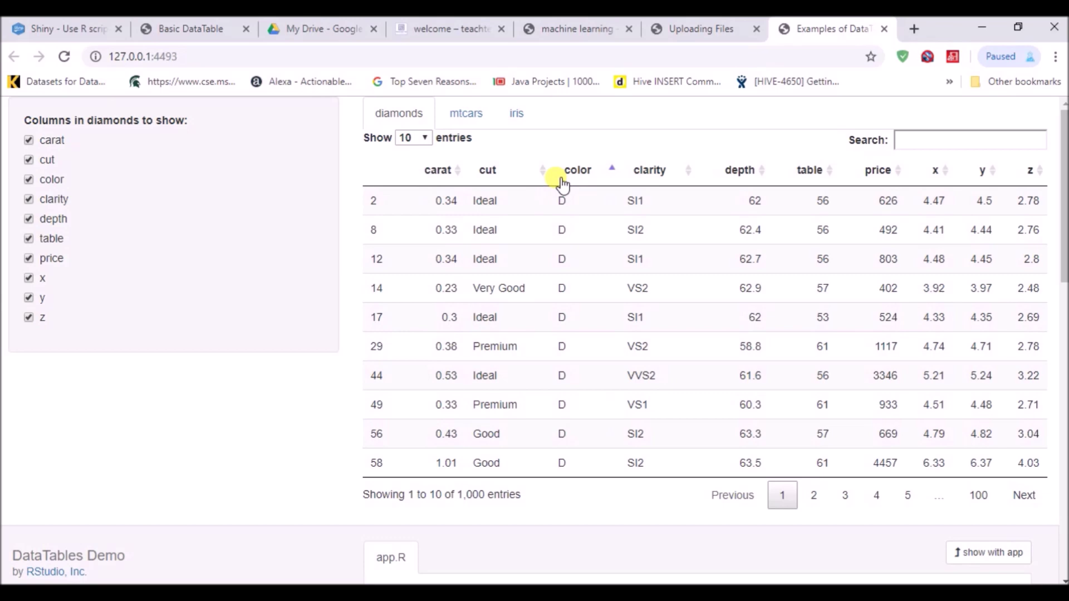
pyautogui.click(653, 179)
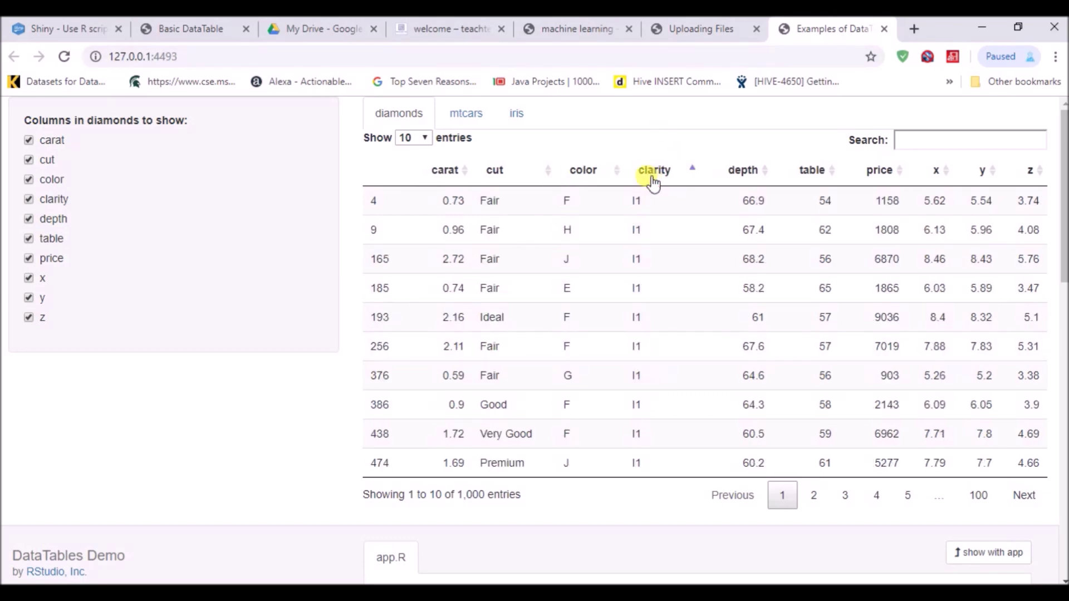
pyautogui.click(653, 179)
pyautogui.click(653, 180)
pyautogui.click(653, 179)
pyautogui.click(653, 179)
pyautogui.click(652, 179)
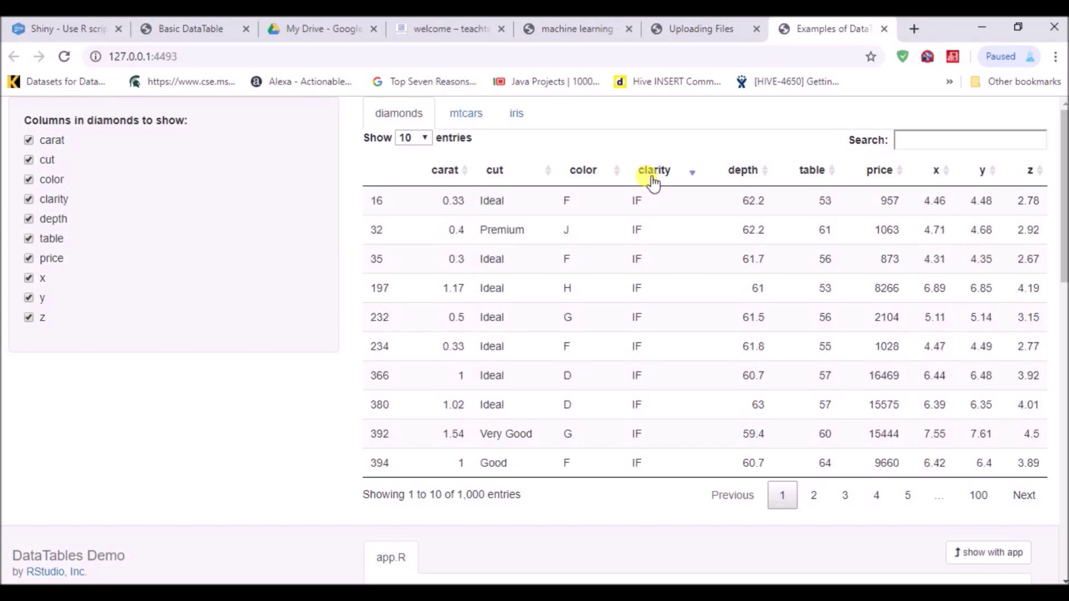
# Sort the diamonds table by the table column in descending order and highlight its first row.
pyautogui.click(823, 174)
pyautogui.click(822, 175)
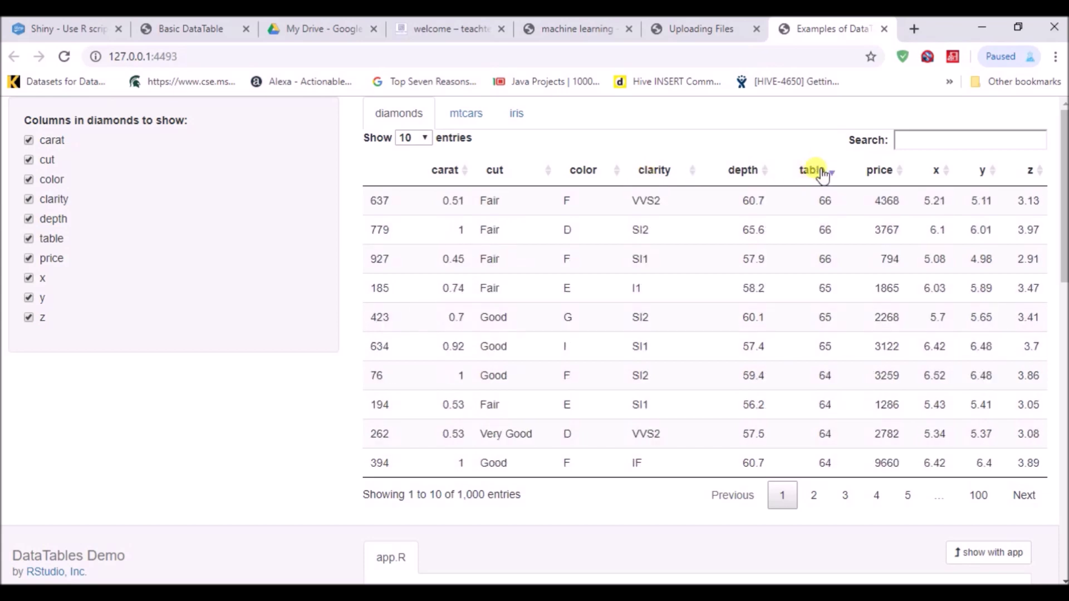
pyautogui.click(882, 192)
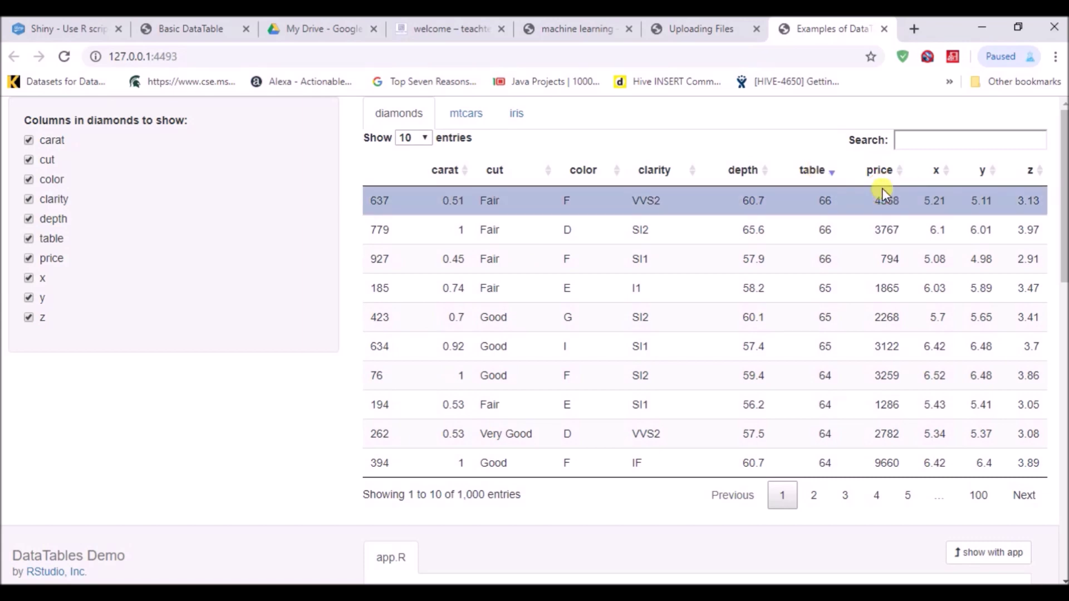
# Sort the diamonds table by price, switching repeatedly between ascending and descending order.
pyautogui.click(889, 179)
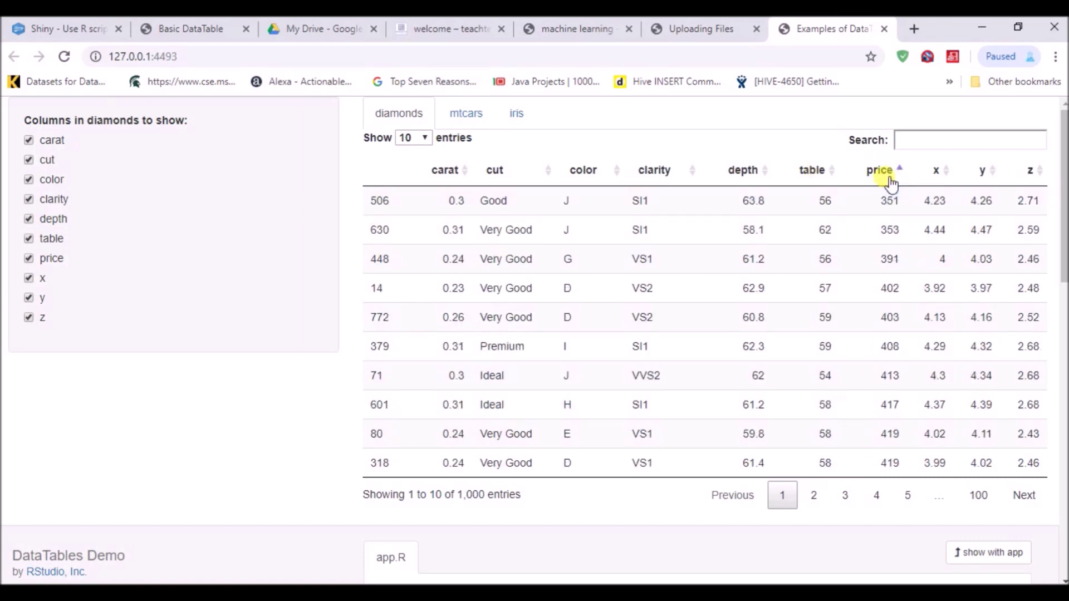
pyautogui.click(889, 181)
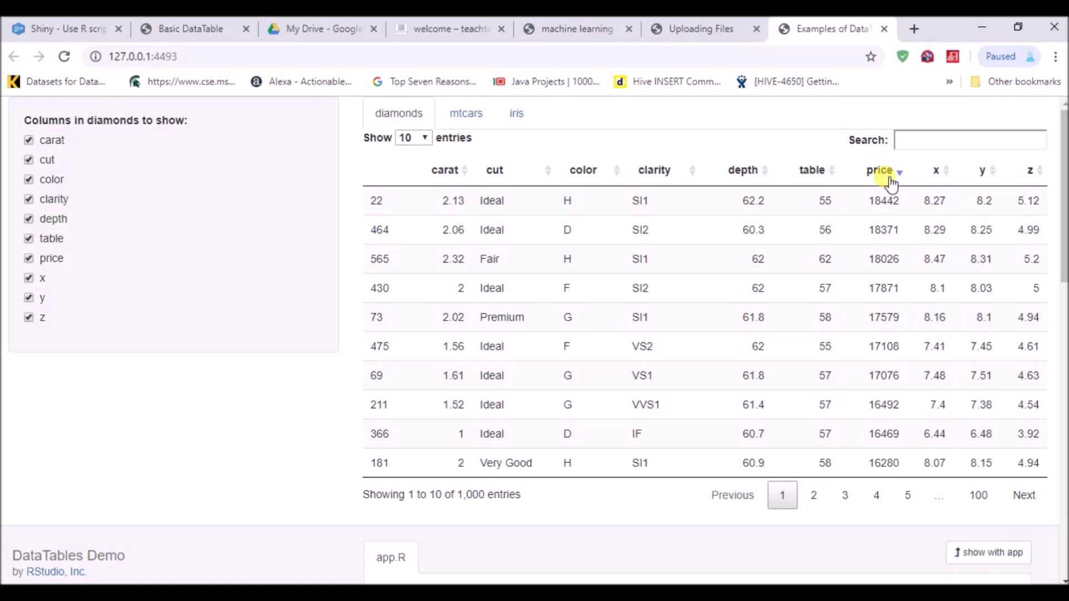
pyautogui.click(891, 181)
pyautogui.click(891, 181)
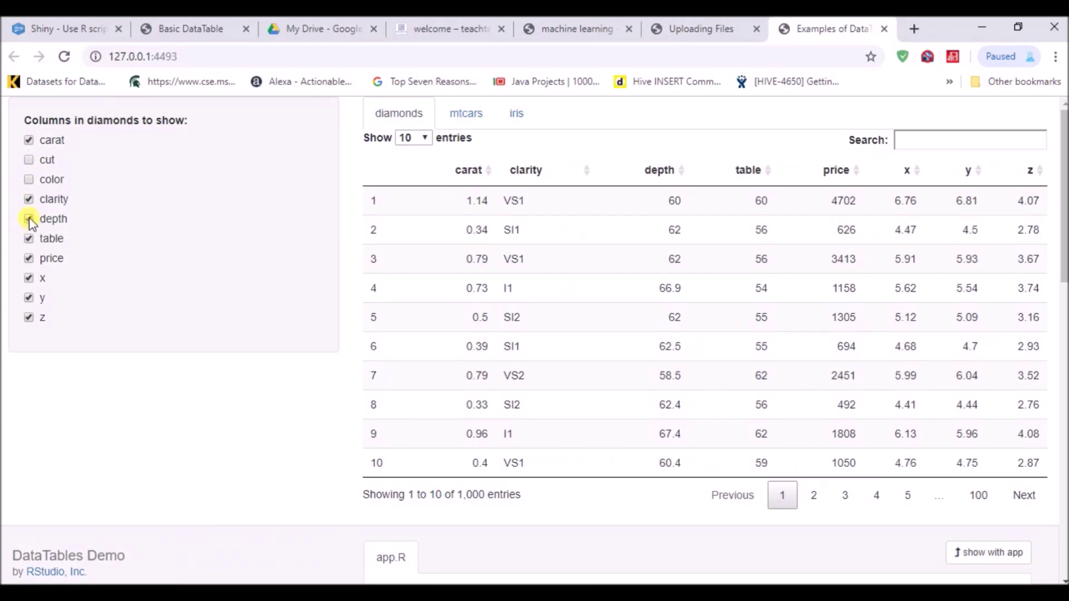
# Hide all columns of the diamonds table except carat and price.
pyautogui.click(29, 278)
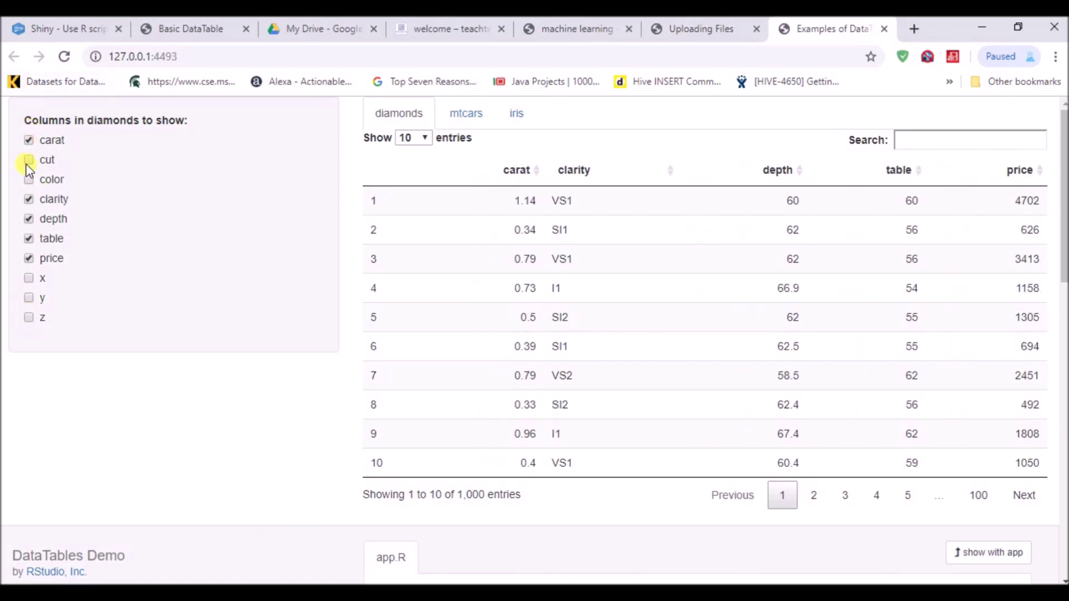
pyautogui.click(28, 238)
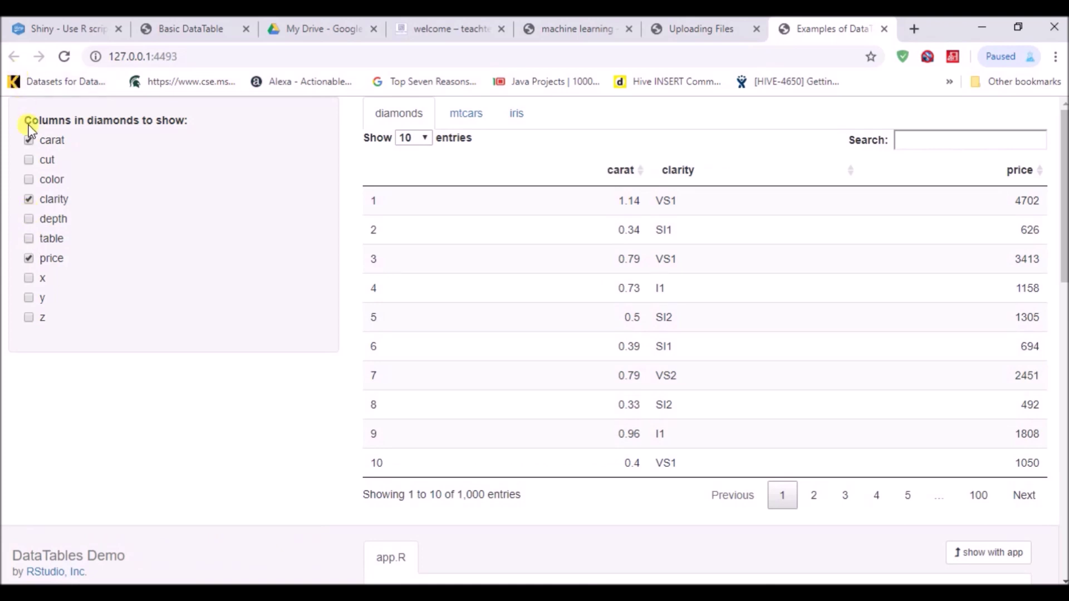
pyautogui.click(40, 145)
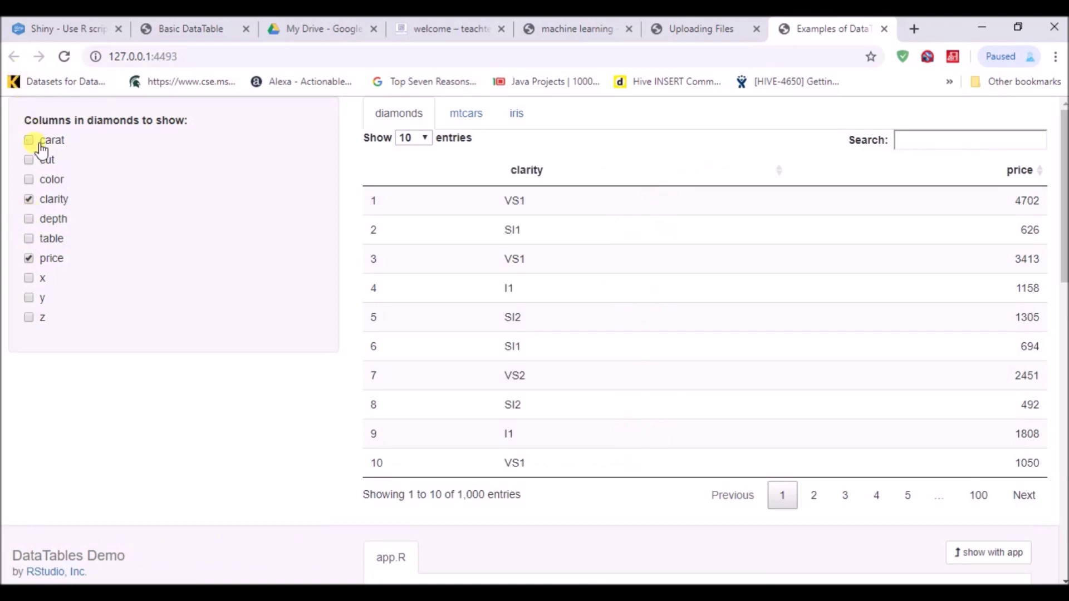
pyautogui.click(32, 139)
pyautogui.click(42, 205)
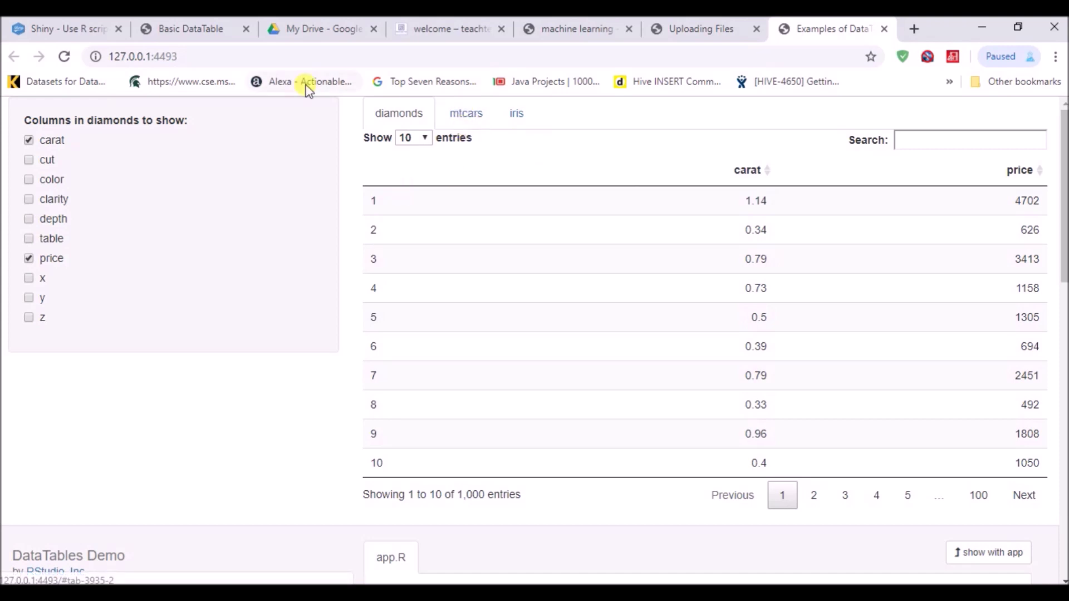
# Show the mtcars table, highlight the Mazda RX4 row and sort the table by drat in ascending order.
pyautogui.click(461, 117)
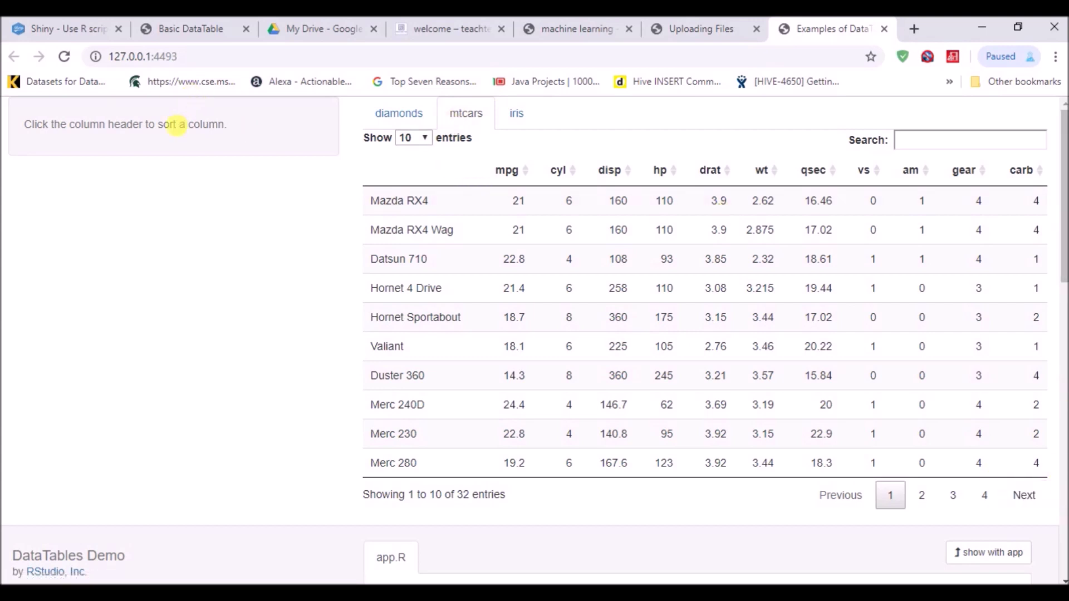
pyautogui.click(507, 213)
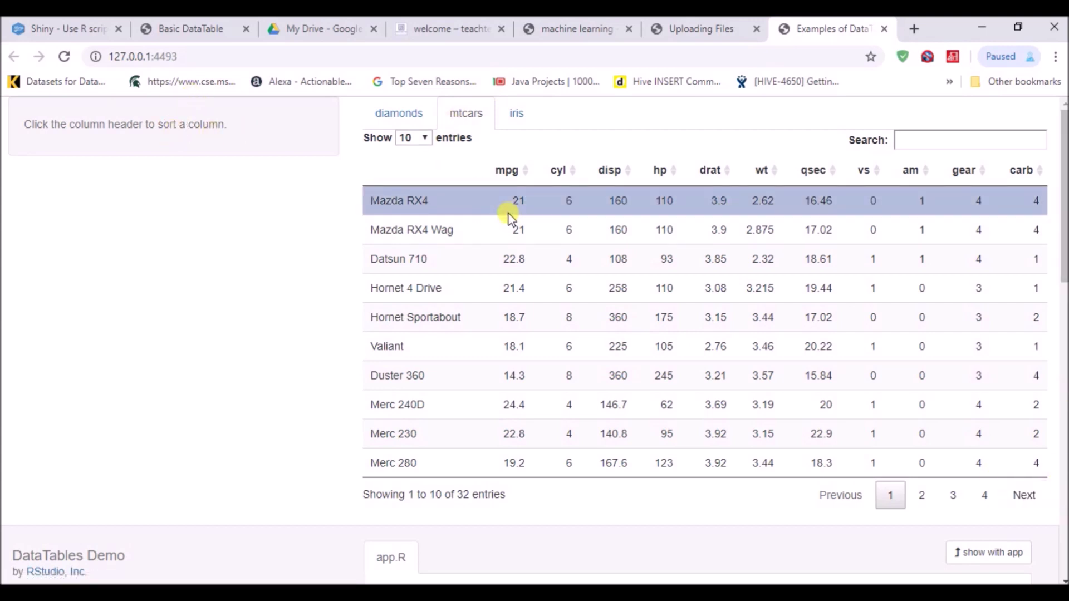
pyautogui.click(728, 170)
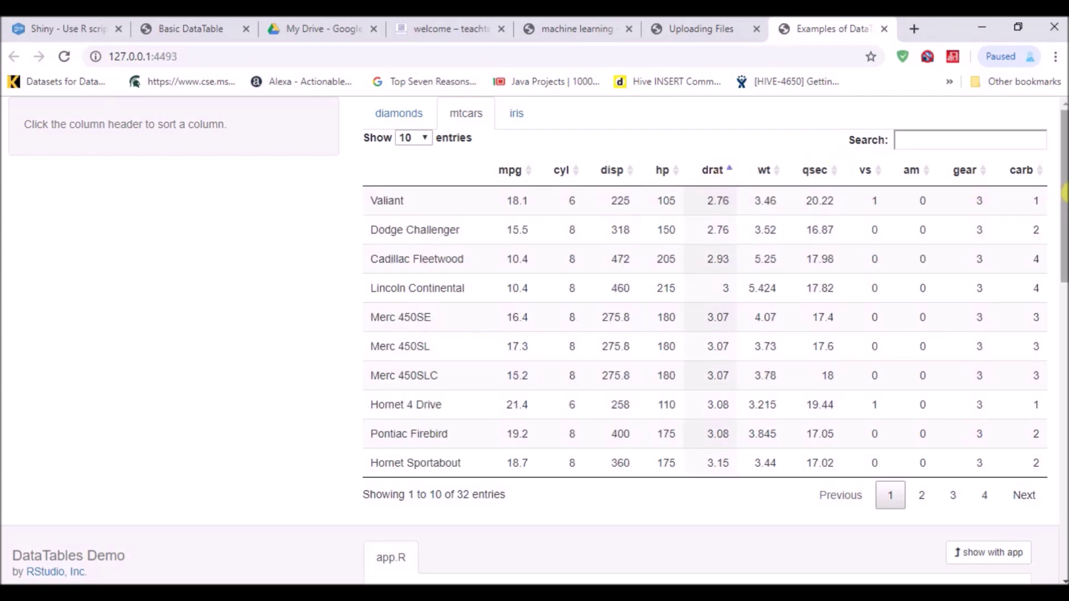
# View the iris table and return to the diamonds table.
pyautogui.click(522, 121)
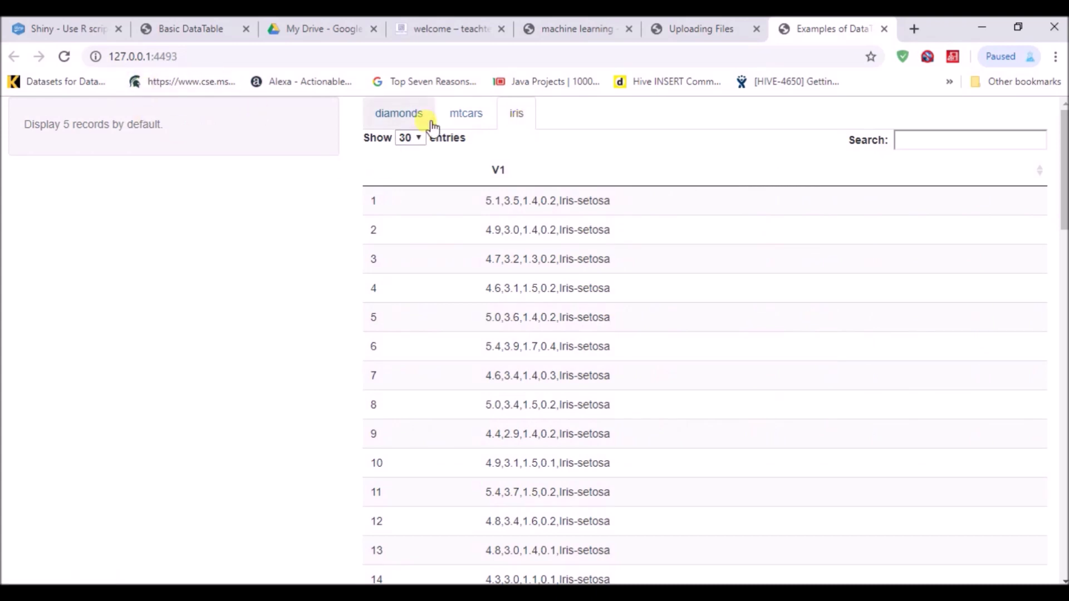
pyautogui.click(401, 113)
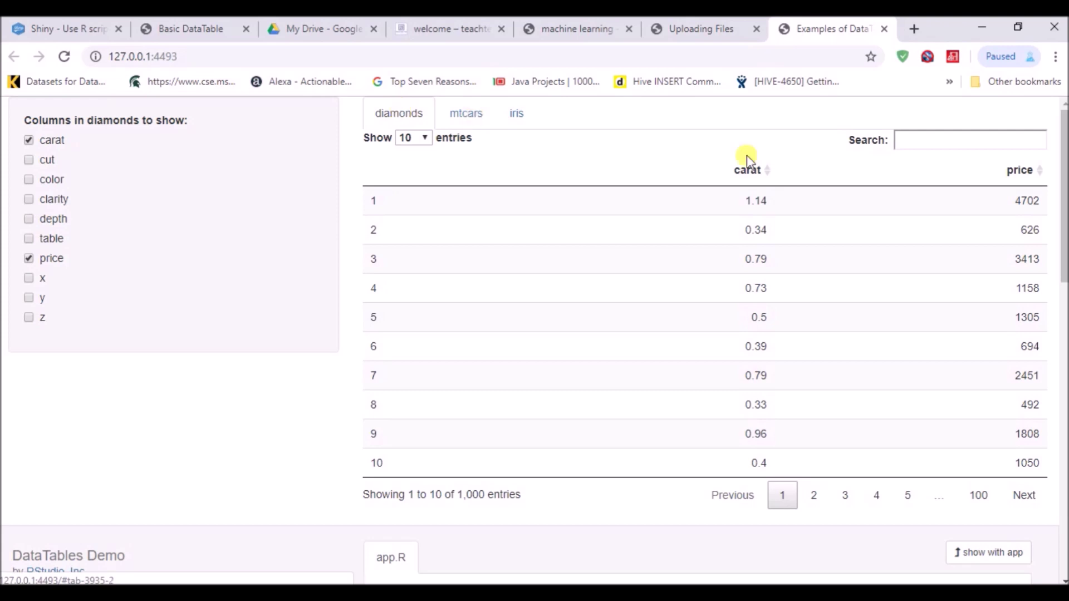
# Examine the UI part of the app.R code, highlighting the start of the fluidPage definition, and compare it with the running diamonds view.
pyautogui.click(1063, 303)
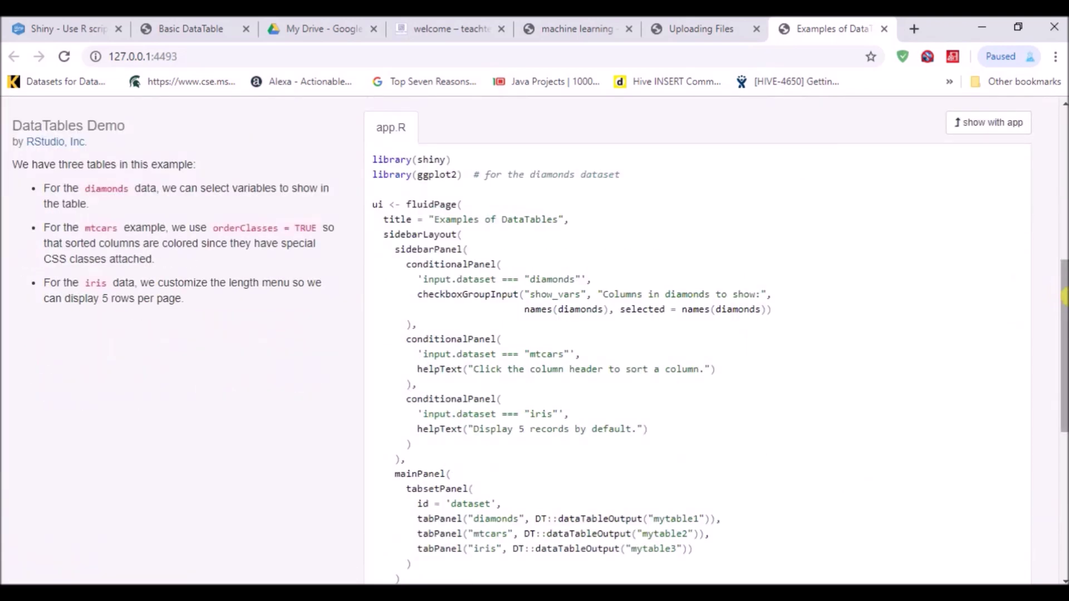
pyautogui.moveTo(1064, 306); pyautogui.dragTo(1065, 295)
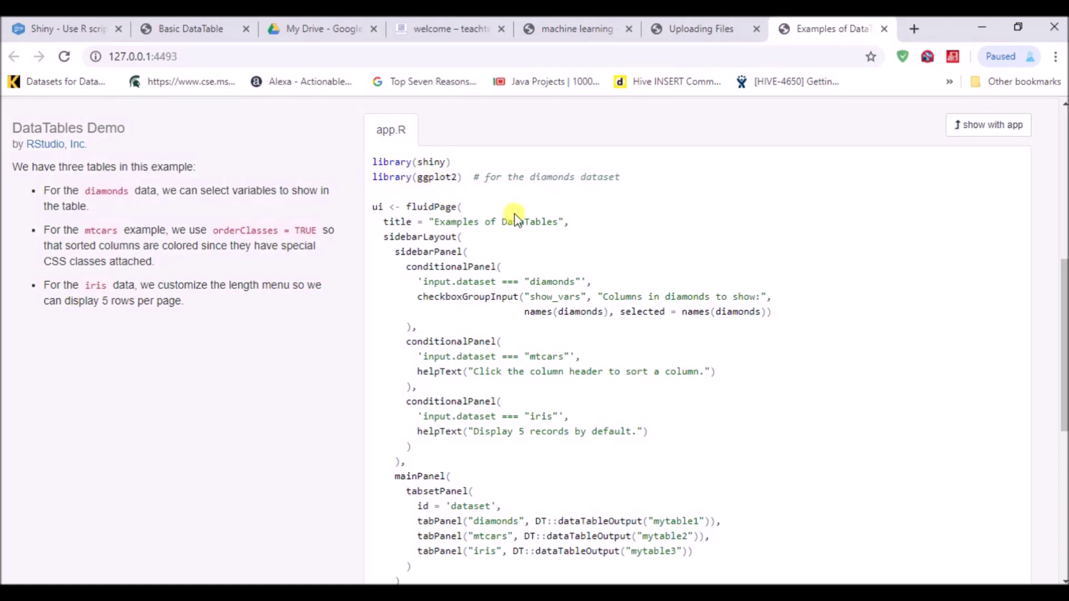
pyautogui.moveTo(389, 207); pyautogui.dragTo(472, 223)
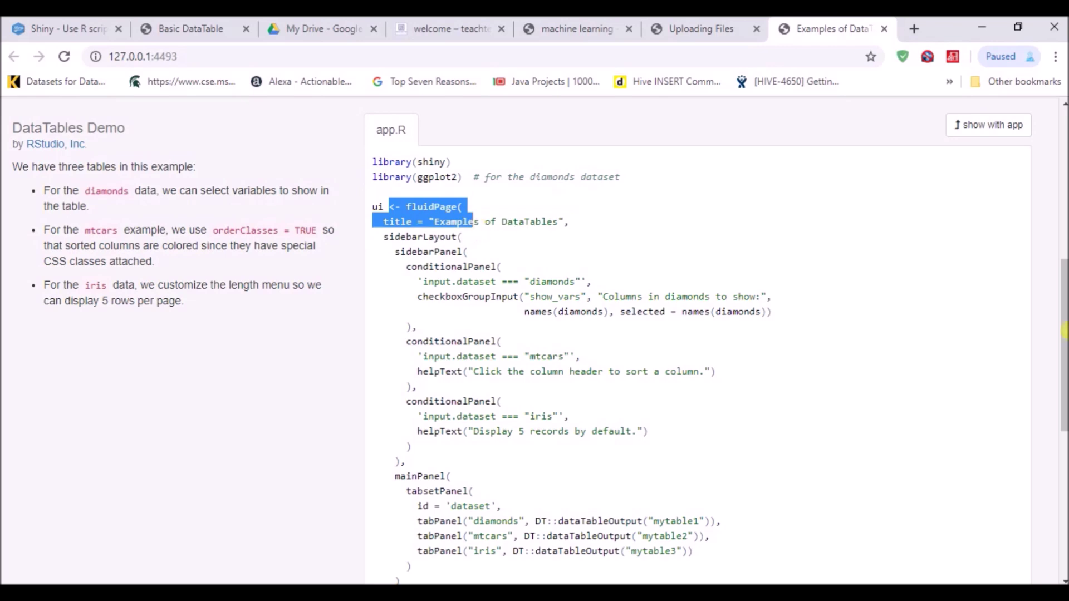
pyautogui.scroll(1, 1063, 259)
pyautogui.scroll(6, 1040, 158)
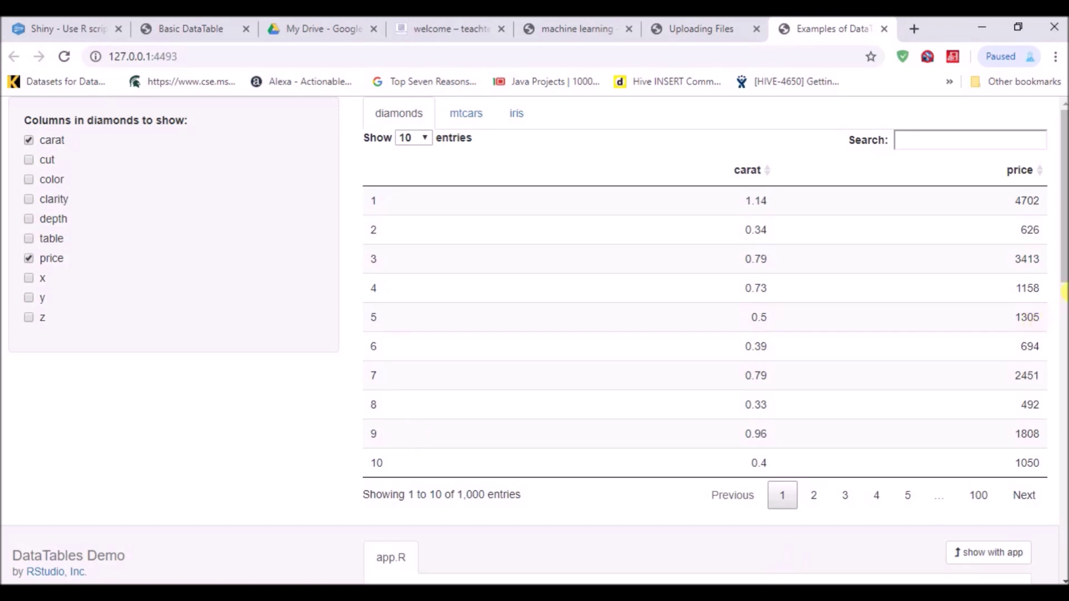
pyautogui.scroll(-5, 1061, 315)
pyautogui.moveTo(1064, 379); pyautogui.dragTo(1064, 445)
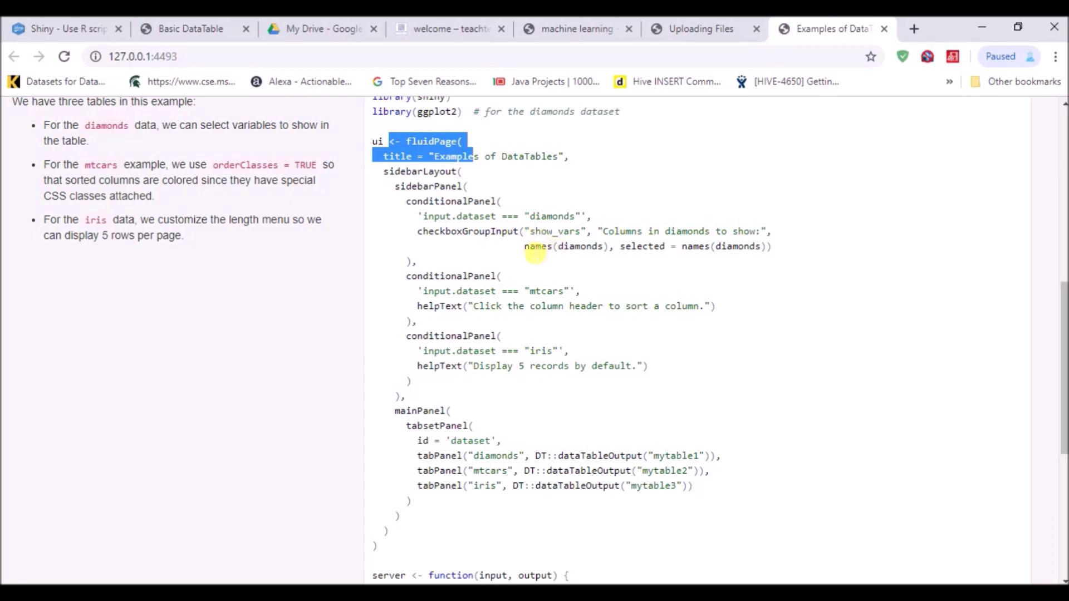
pyautogui.moveTo(1065, 349); pyautogui.dragTo(1064, 175)
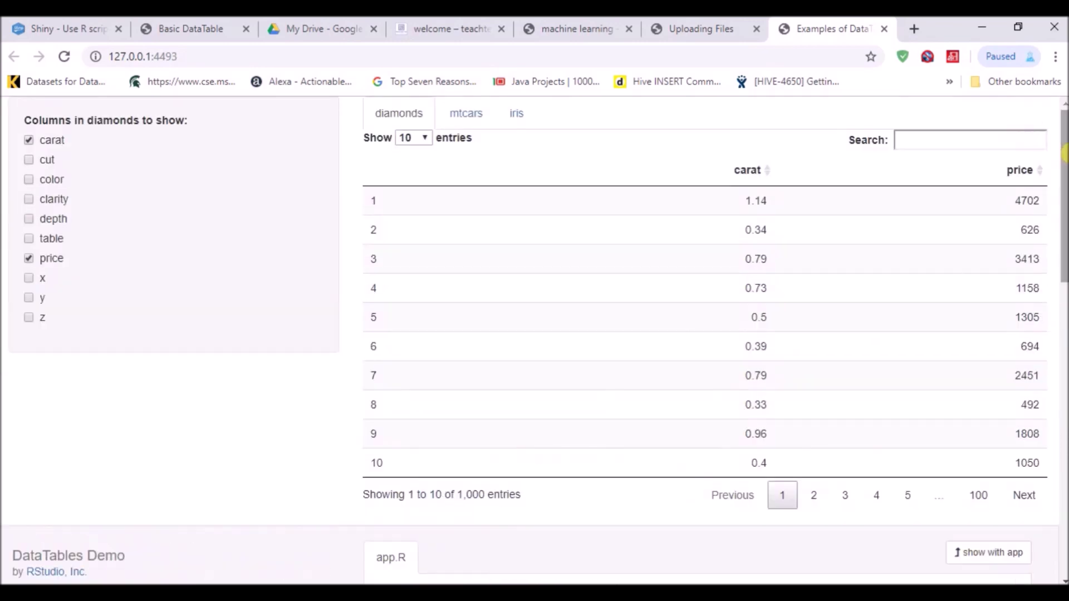
# Read the app.R code through the server function to the closing shinyApp call, and return to the UI definition.
pyautogui.click(1063, 292)
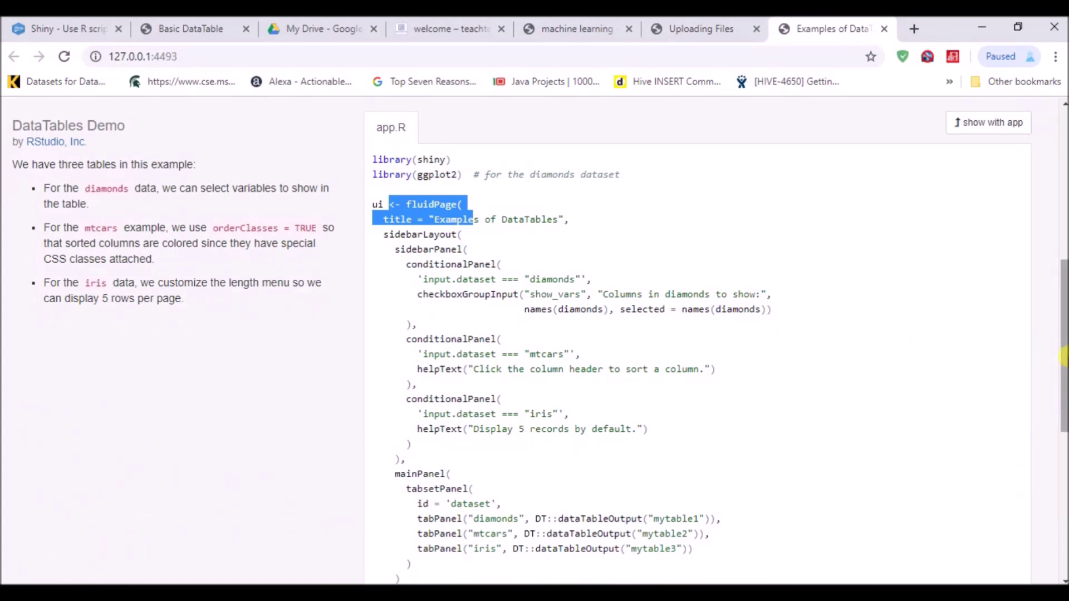
pyautogui.moveTo(1064, 356); pyautogui.dragTo(1062, 525)
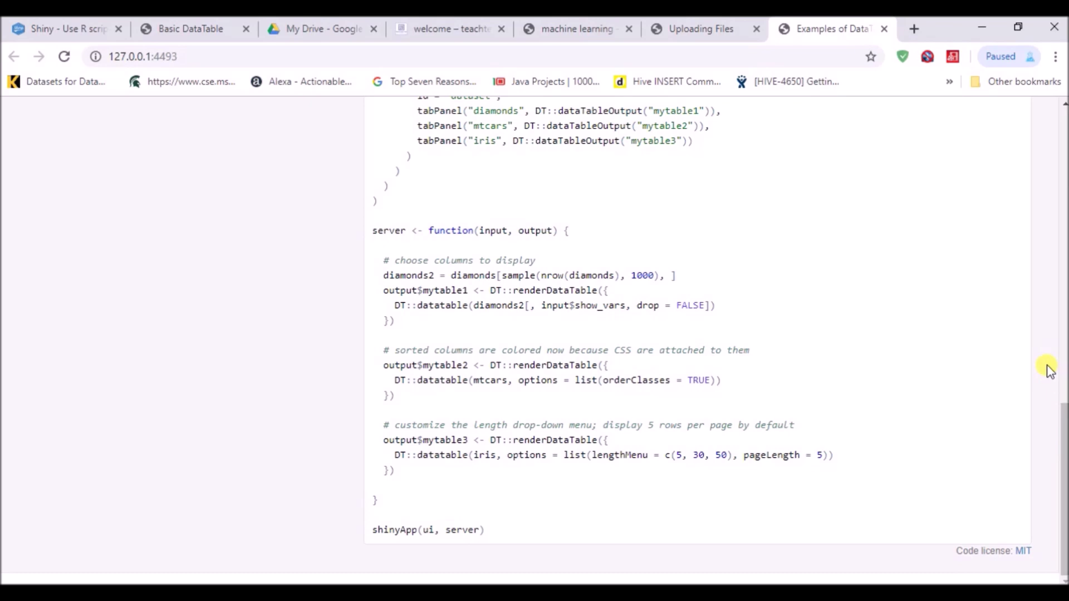
pyautogui.click(1063, 380)
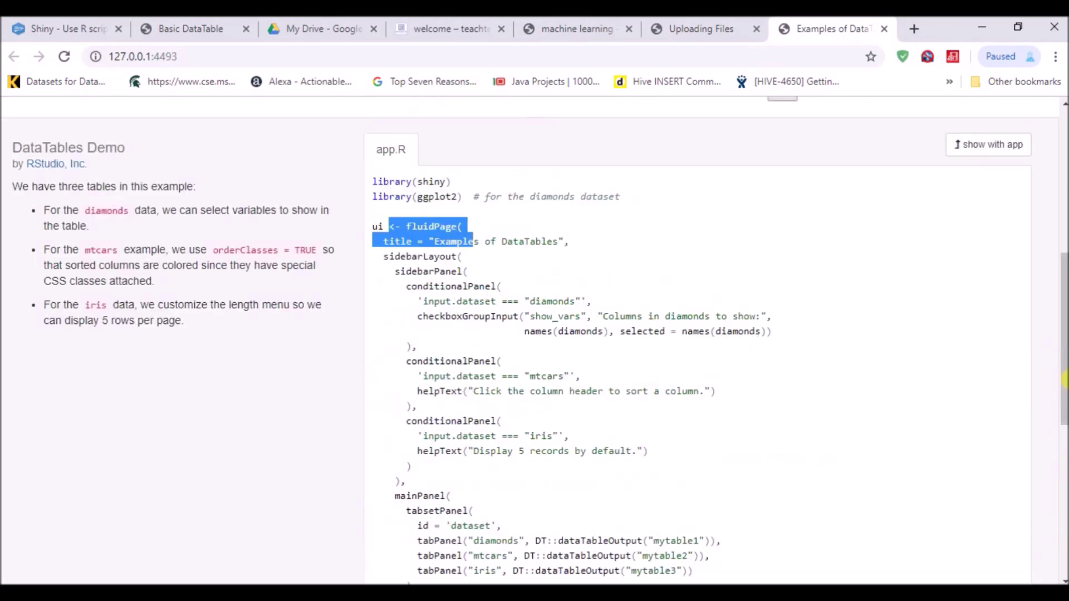